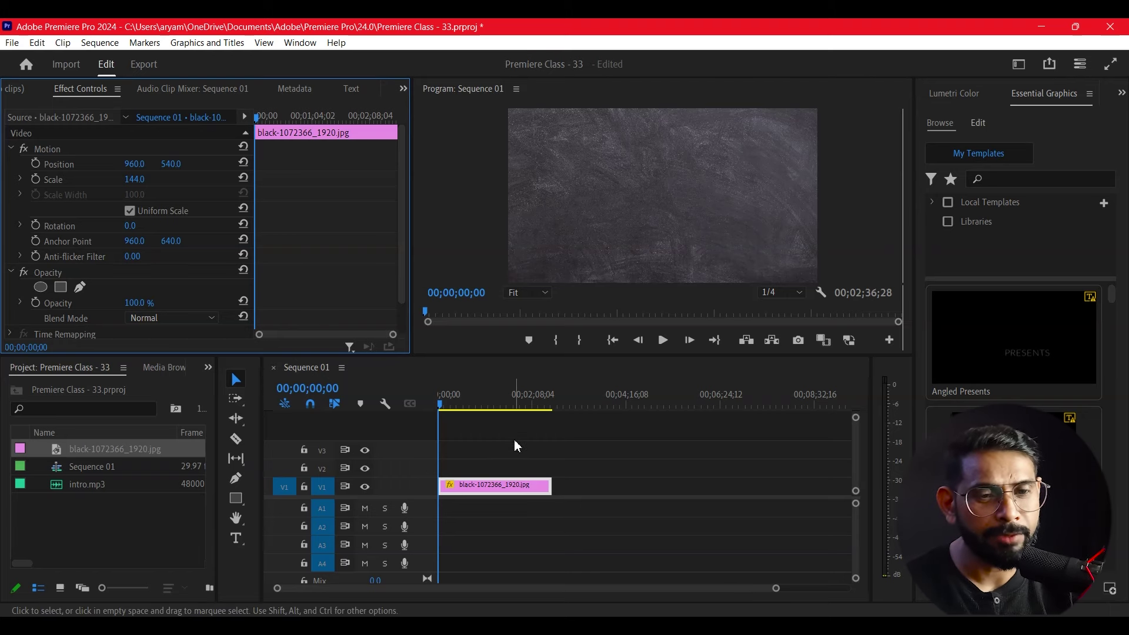
Step: Place intro.mp3 on A1 at 00;00 and zoom the timeline to fit the clips
{"action": "left_click", "coordinate": [441, 407]}
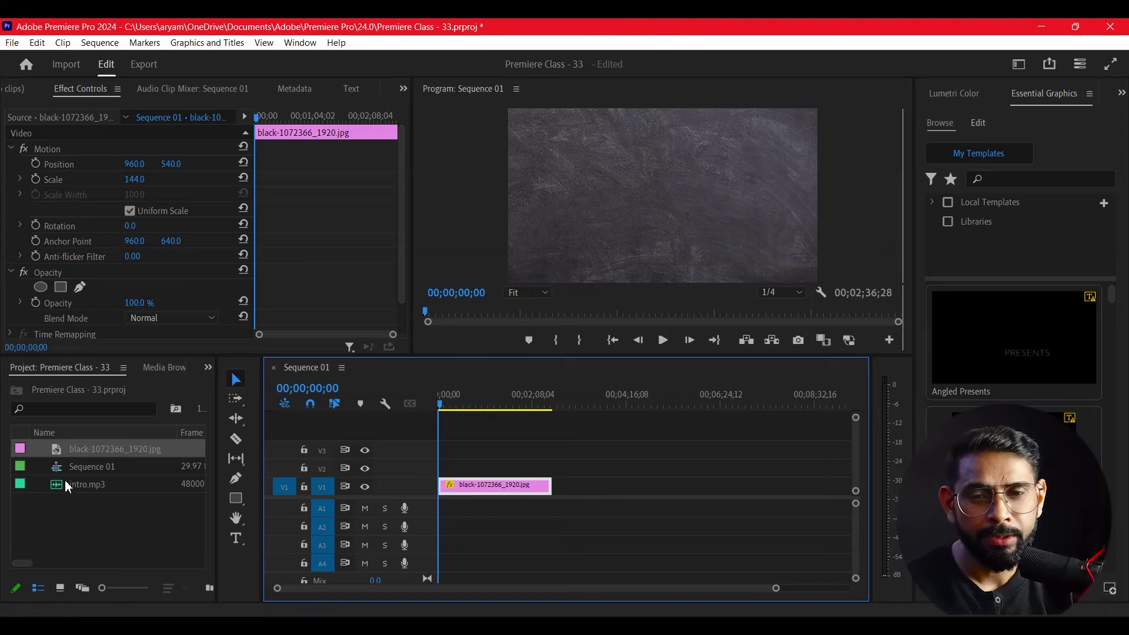
{"action": "left_click_drag", "start_coordinate": [80, 484], "coordinate": [442, 511]}
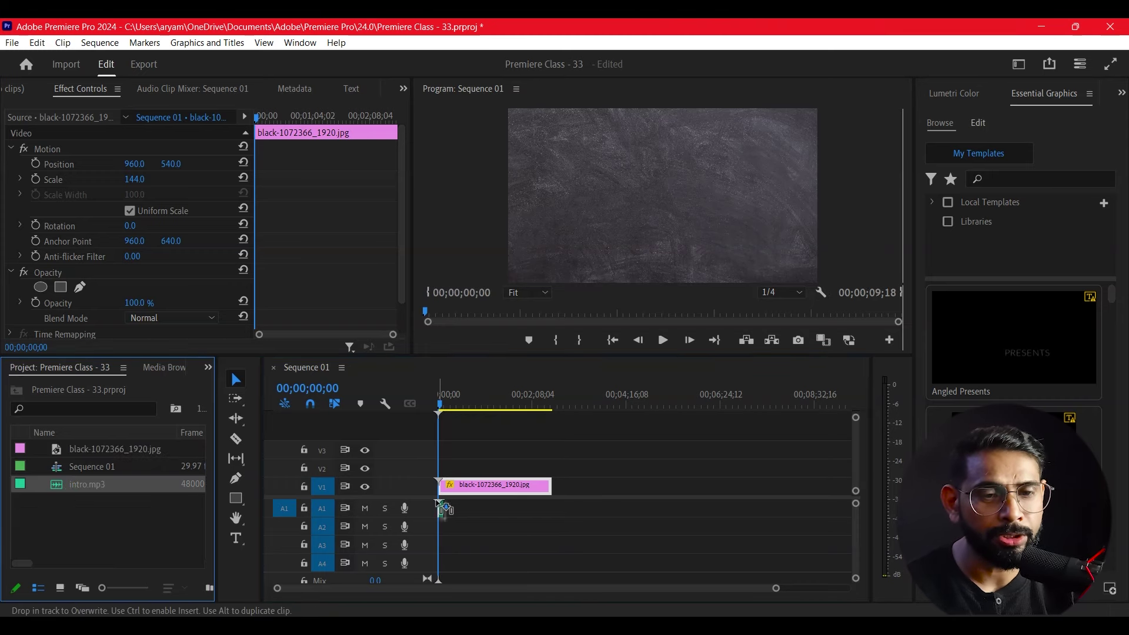
{"action": "key", "text": "space"}
{"action": "key", "text": "backslash"}
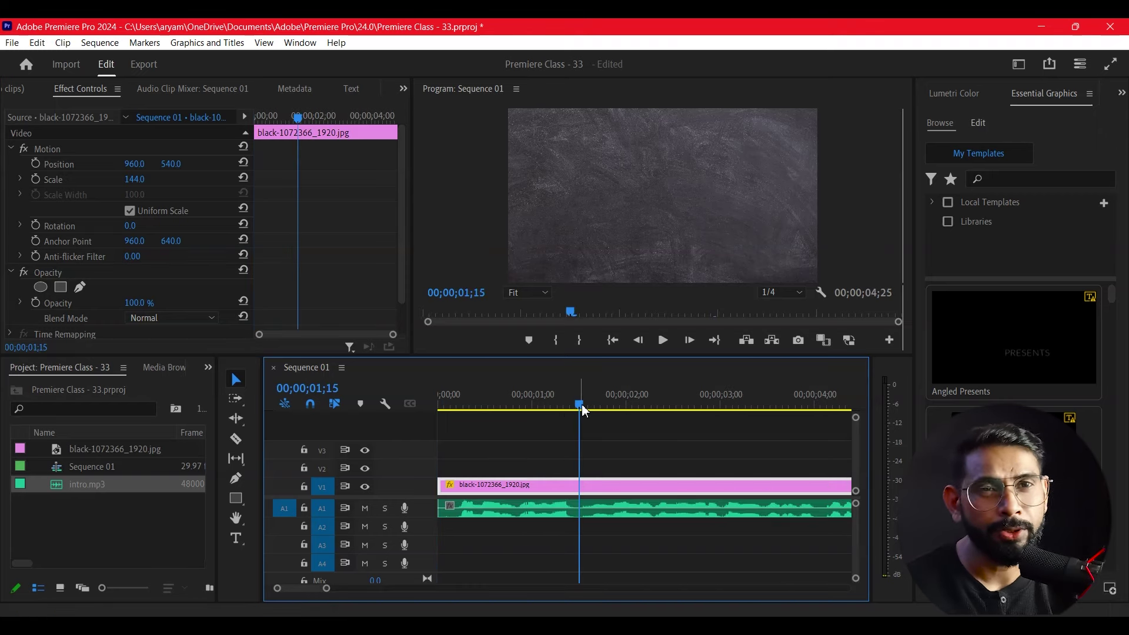
Step: Play the intro music over the chalkboard, then return the playhead to the sequence start
{"action": "left_click_drag", "start_coordinate": [579, 404], "coordinate": [451, 398]}
{"action": "key", "text": "space"}
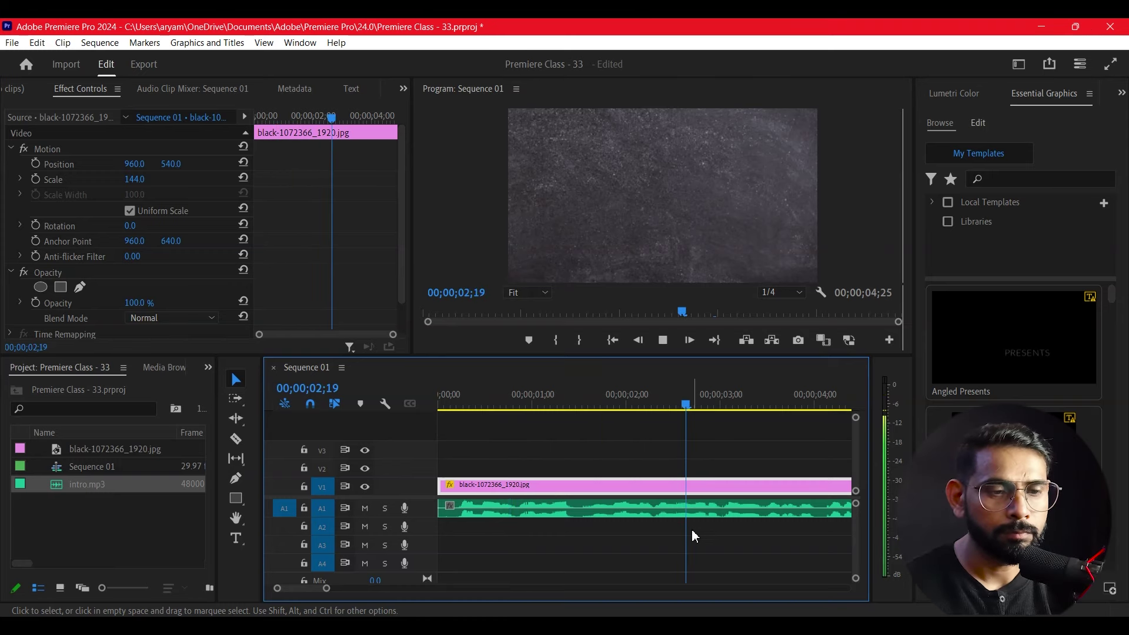
{"action": "key", "text": "space"}
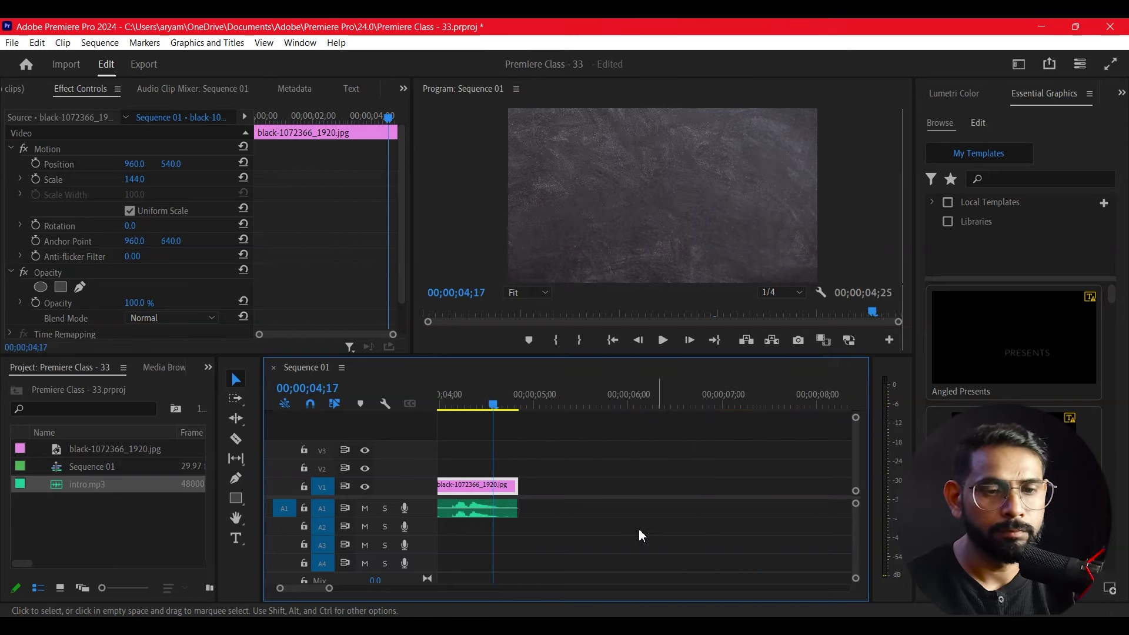
{"action": "key", "text": "Home"}
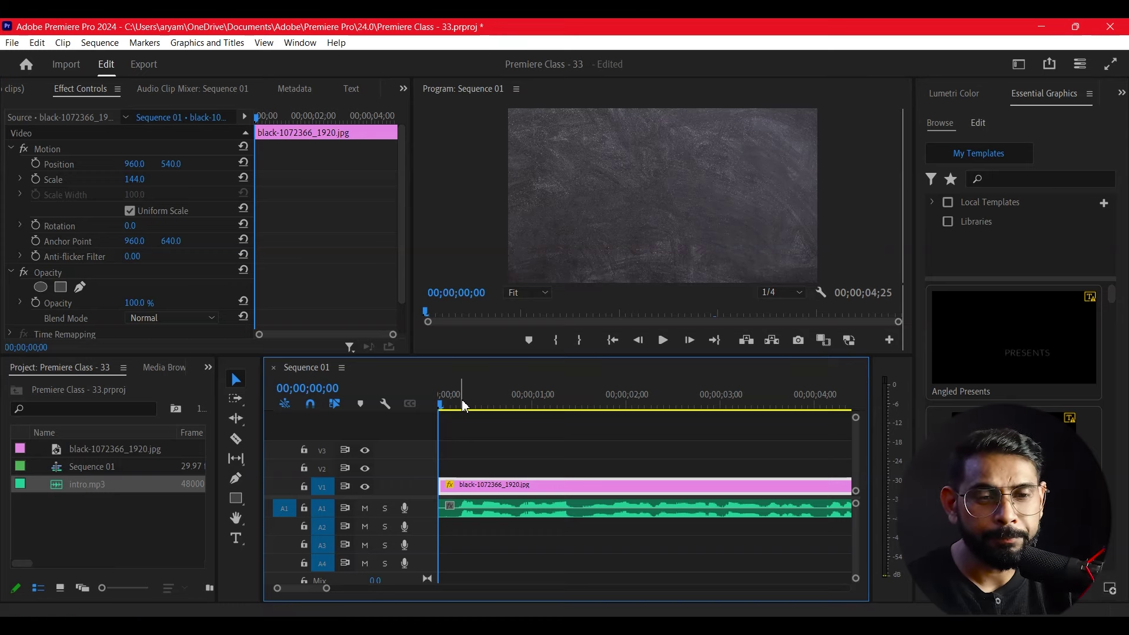
{"action": "left_click_drag", "start_coordinate": [463, 405], "coordinate": [439, 411]}
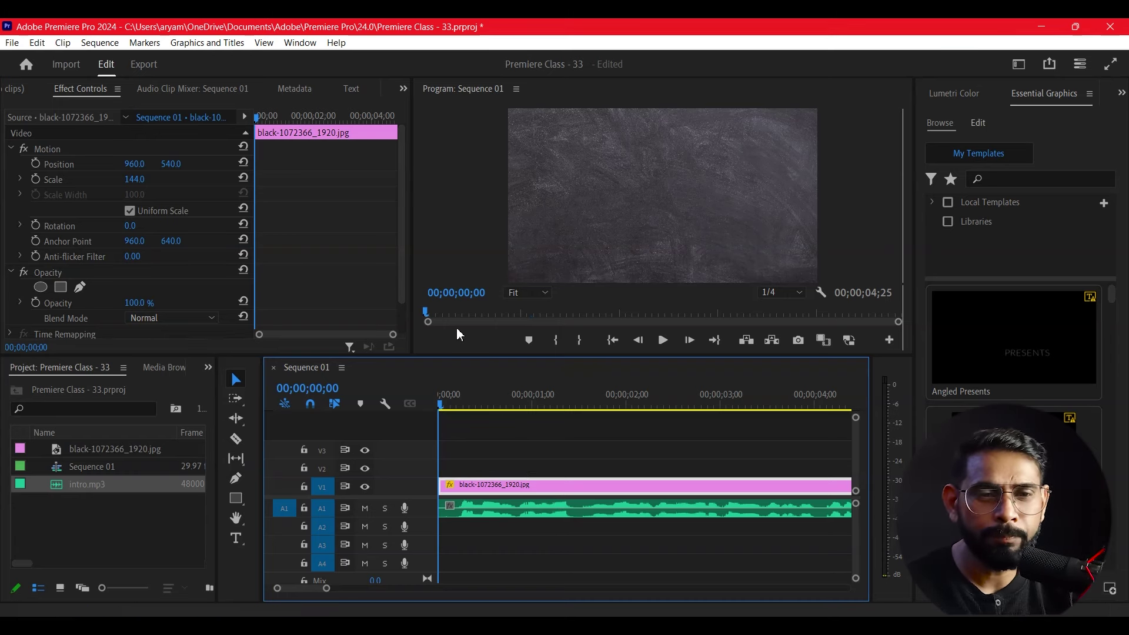
Step: Type a HELLO FRIENDS title onto the frame with the Type tool
{"action": "left_click", "coordinate": [236, 538]}
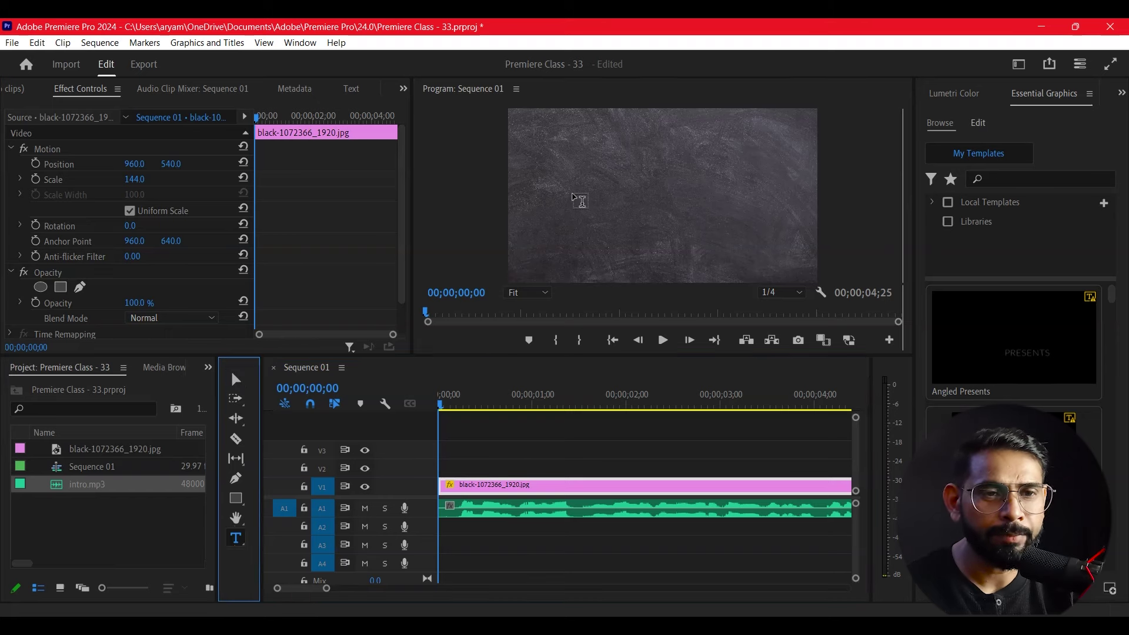
{"action": "left_click", "coordinate": [545, 204]}
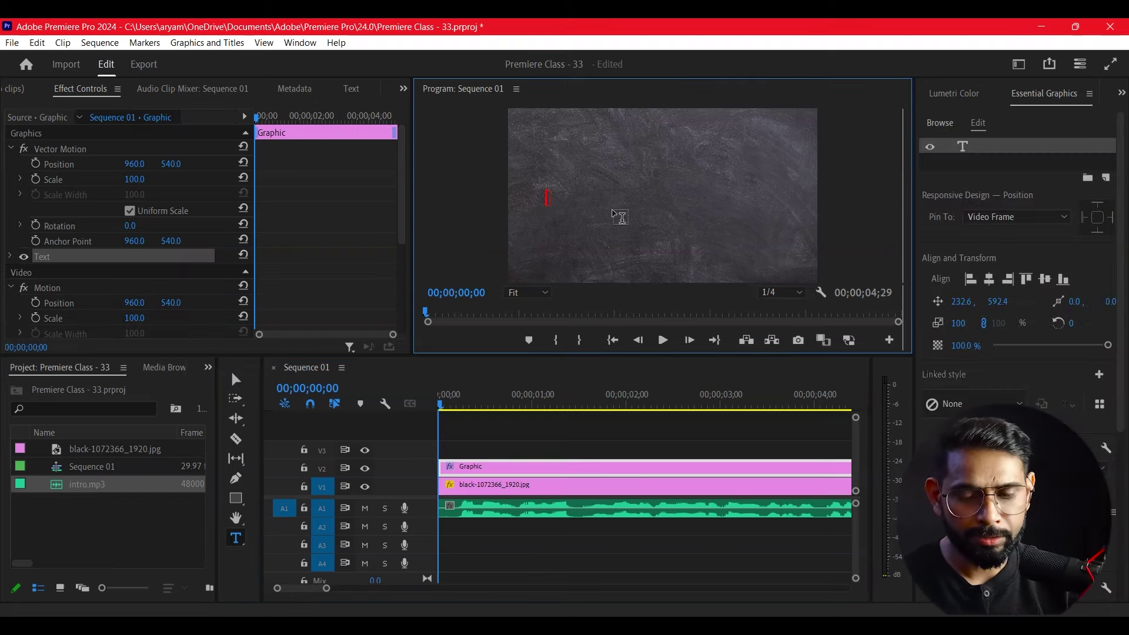
{"action": "type", "text": "HELLO FRIENDS"}
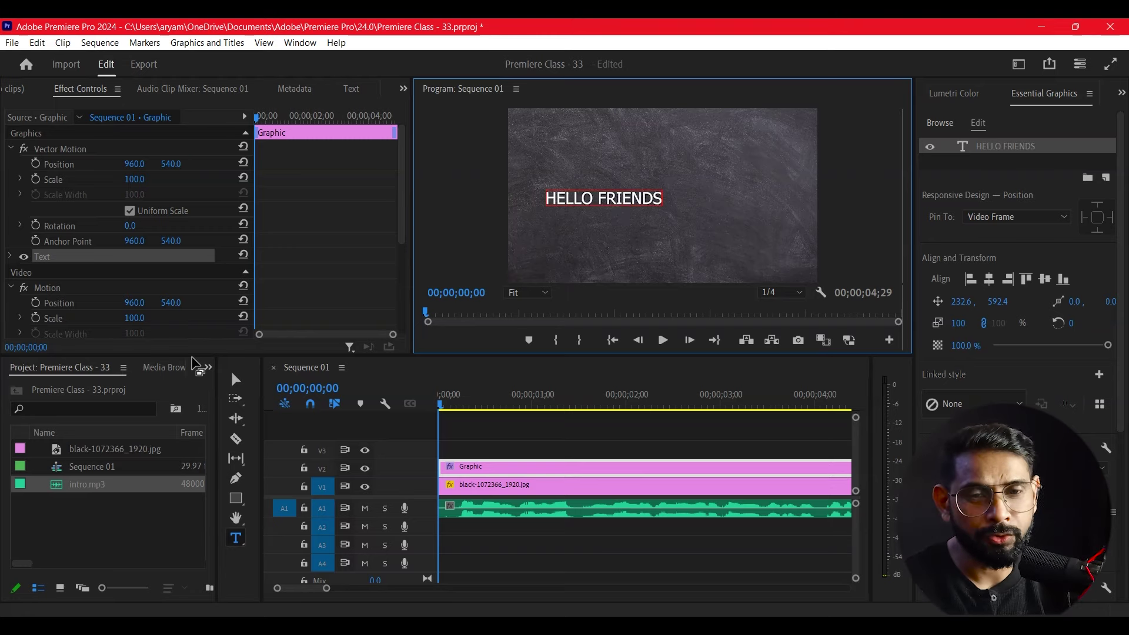
{"action": "left_click", "coordinate": [235, 379]}
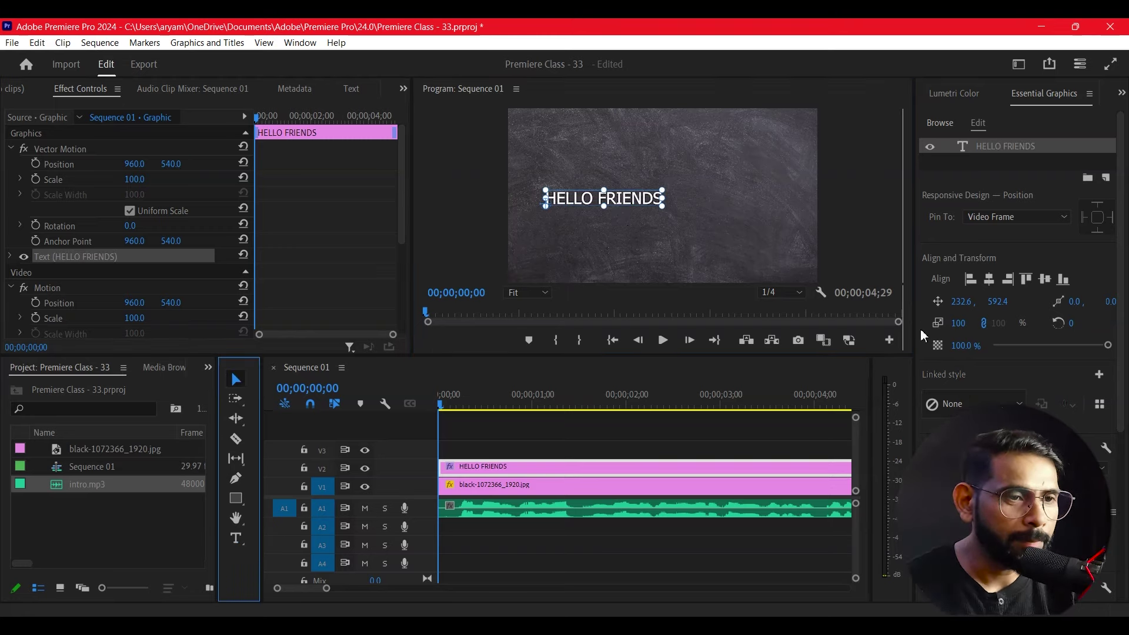
{"action": "left_click", "coordinate": [1059, 218]}
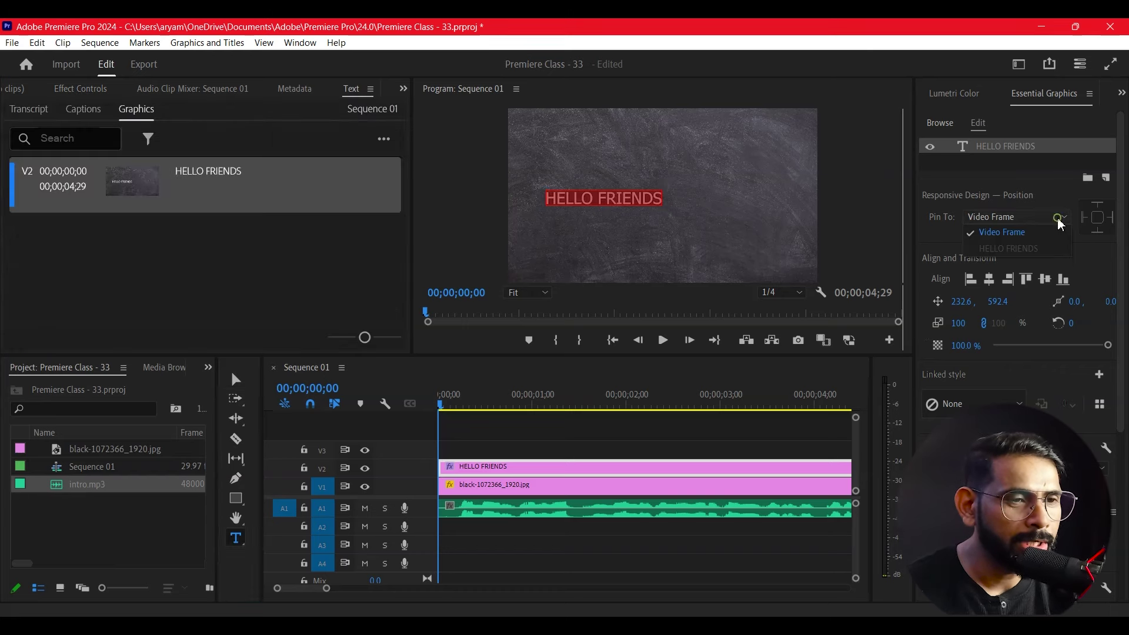
{"action": "left_click", "coordinate": [1095, 287]}
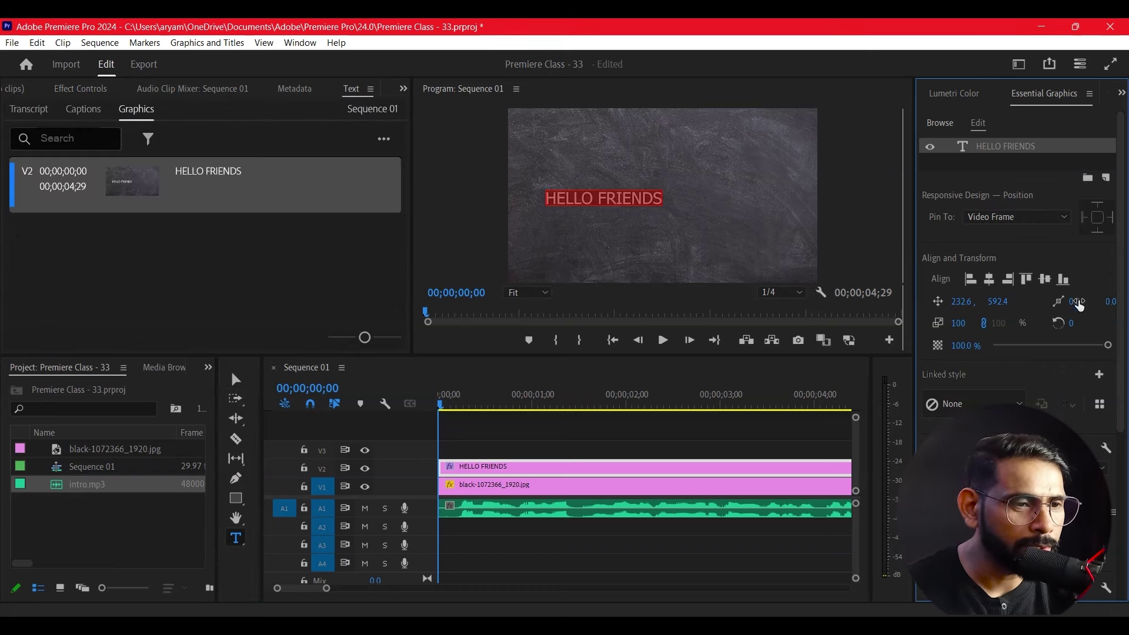
Step: Set the title font to Tahoma Bold and enlarge it to size 158
{"action": "left_click", "coordinate": [1105, 478]}
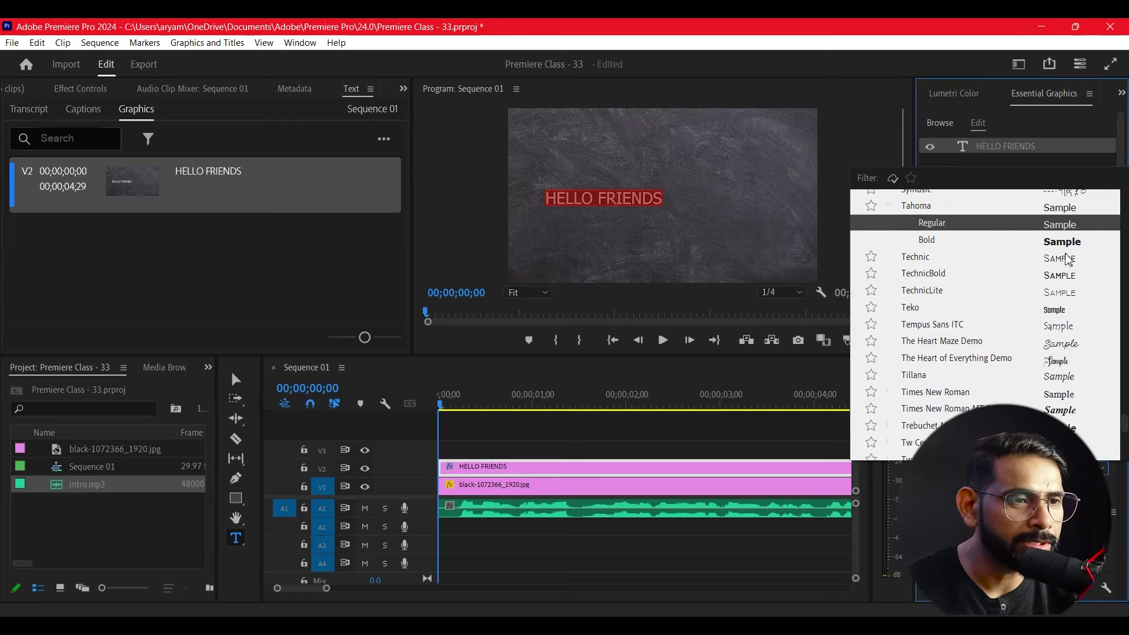
{"action": "left_click", "coordinate": [1066, 240]}
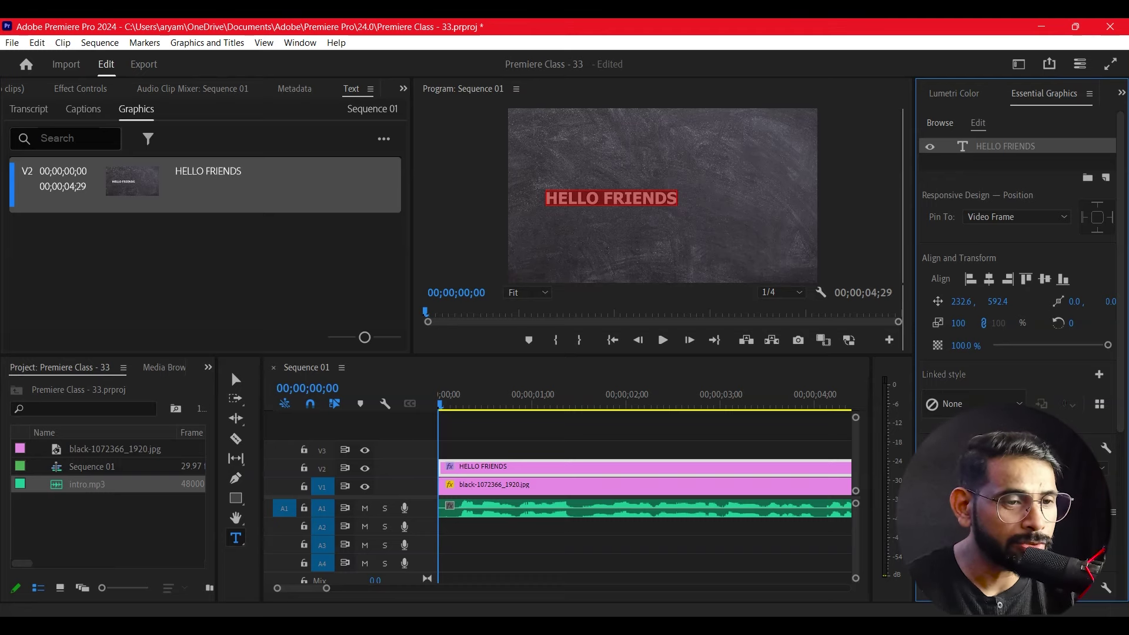
{"action": "left_click_drag", "start_coordinate": [977, 471], "coordinate": [1011, 470]}
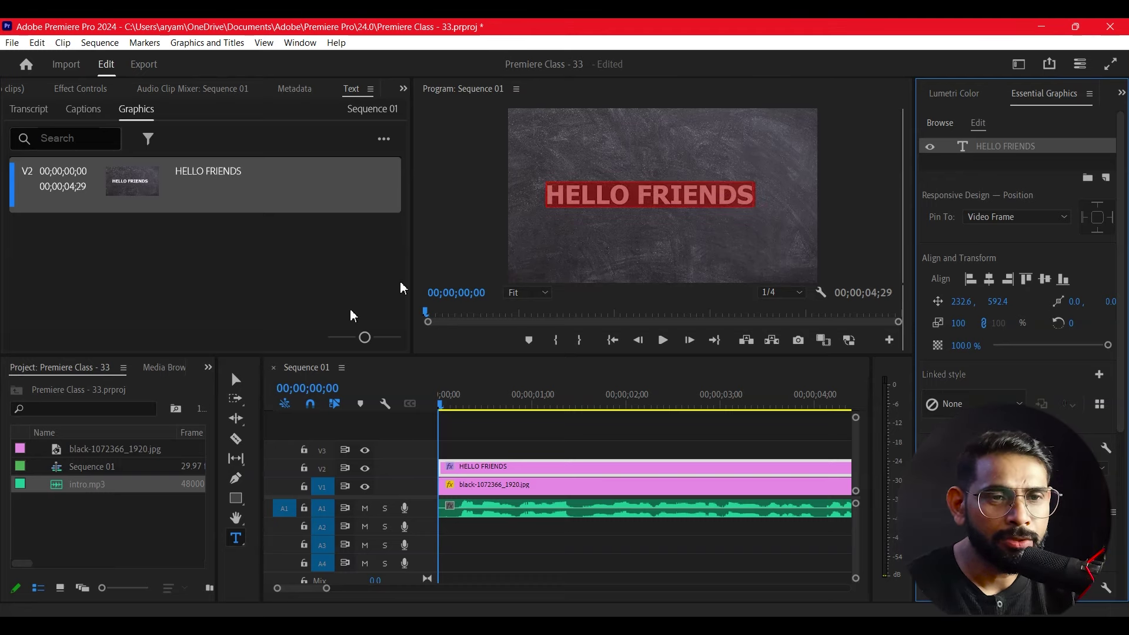
Step: Drag the HELLO FRIENDS title toward the frame centre and review its text settings
{"action": "left_click", "coordinate": [236, 380]}
{"action": "left_click_drag", "start_coordinate": [616, 226], "coordinate": [779, 250]}
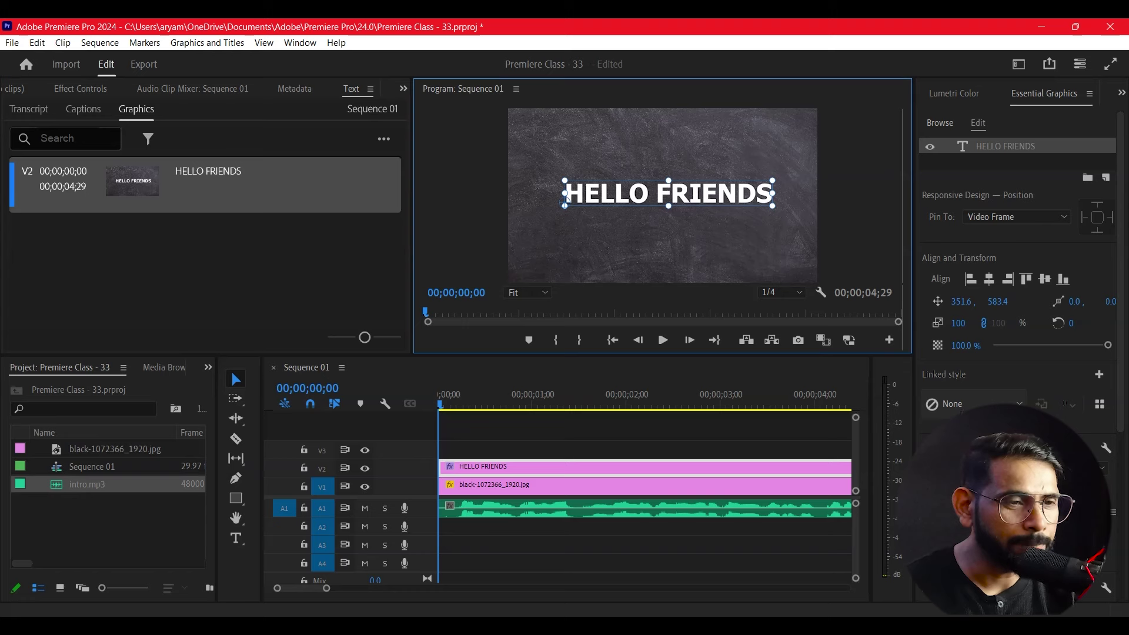
{"action": "left_click", "coordinate": [1121, 341]}
{"action": "scroll", "coordinate": [1126, 380], "scroll_direction": "down", "scroll_amount": 3}
{"action": "scroll", "coordinate": [1126, 379], "scroll_direction": "down", "scroll_amount": 3}
{"action": "scroll", "coordinate": [1126, 380], "scroll_direction": "down", "scroll_amount": 2}
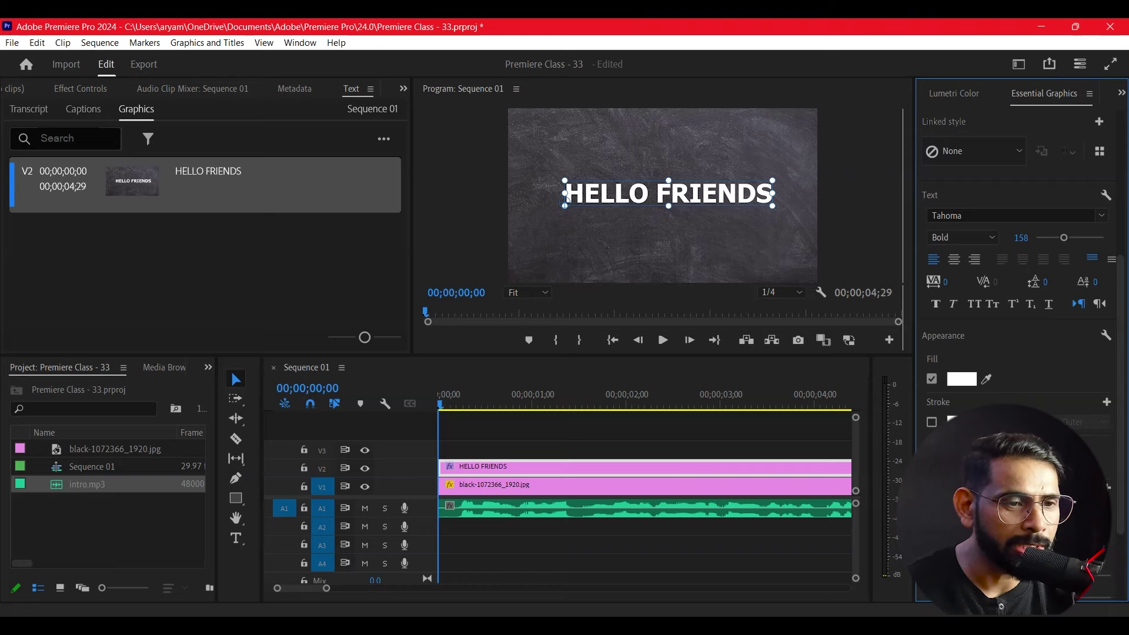
{"action": "left_click", "coordinate": [756, 247]}
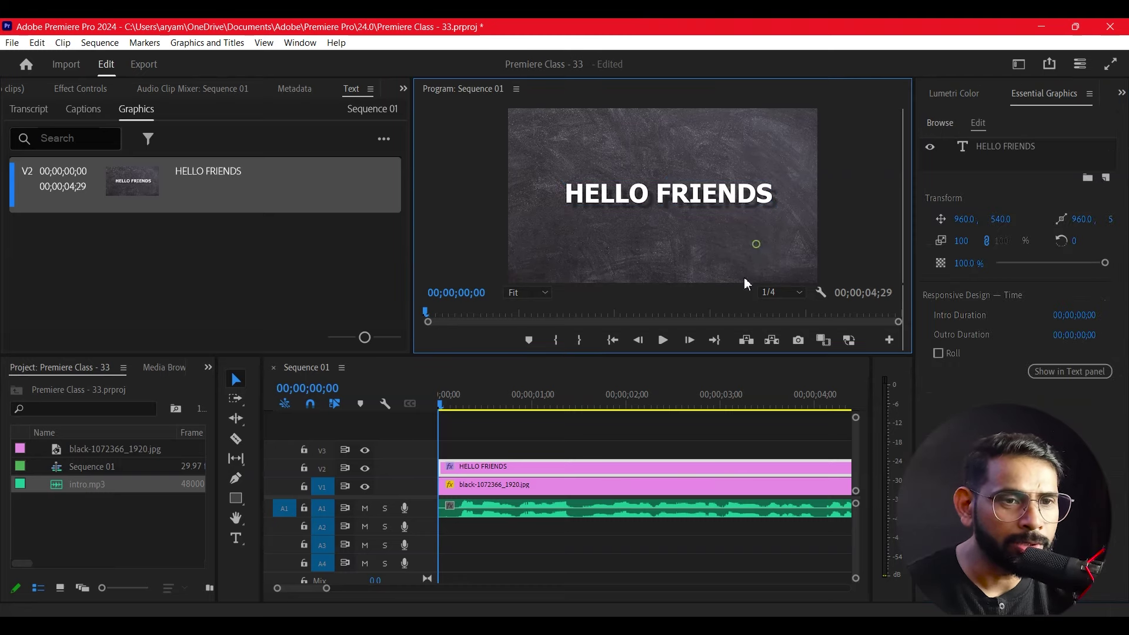
Step: Centre the HELLO FRIENDS title horizontally and vertically in the frame
{"action": "left_click", "coordinate": [718, 202]}
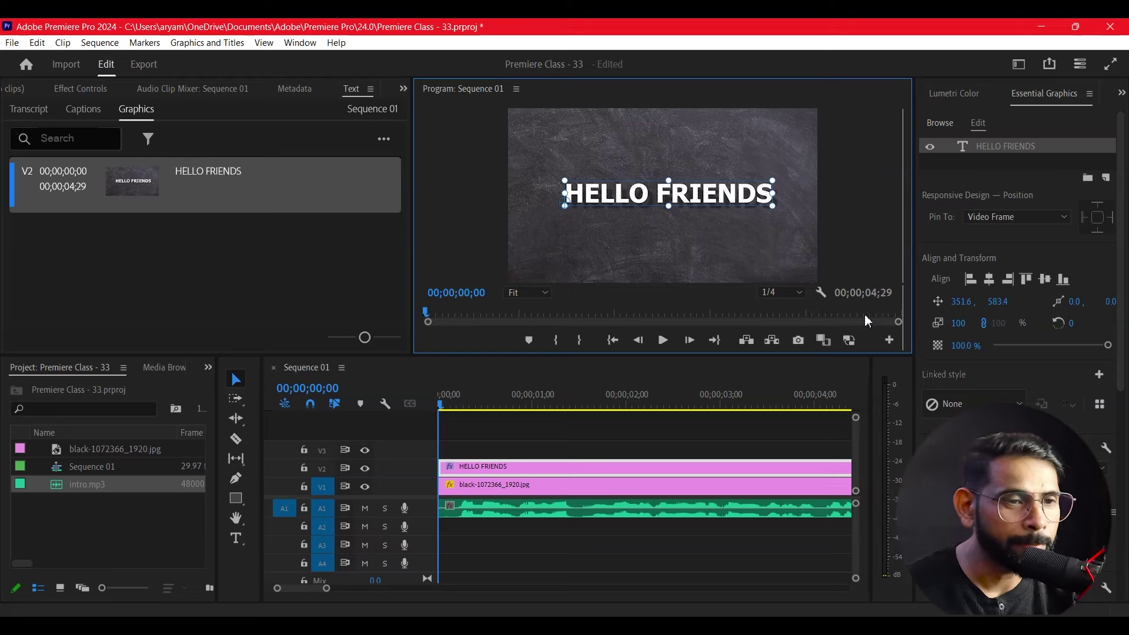
{"action": "left_click", "coordinate": [939, 303]}
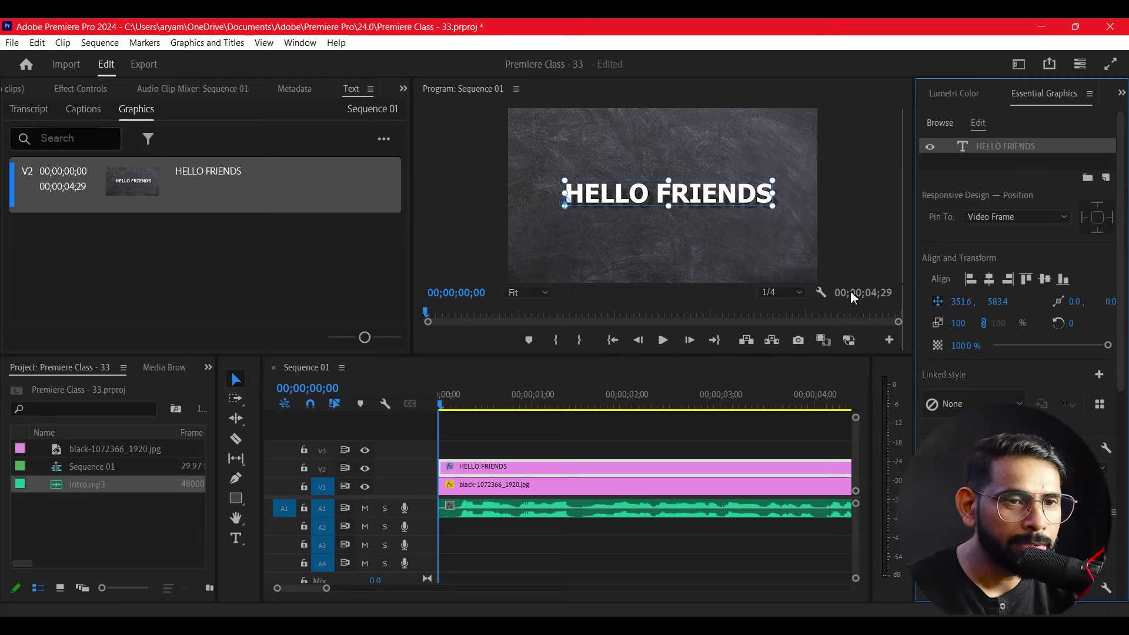
{"action": "left_click", "coordinate": [989, 279]}
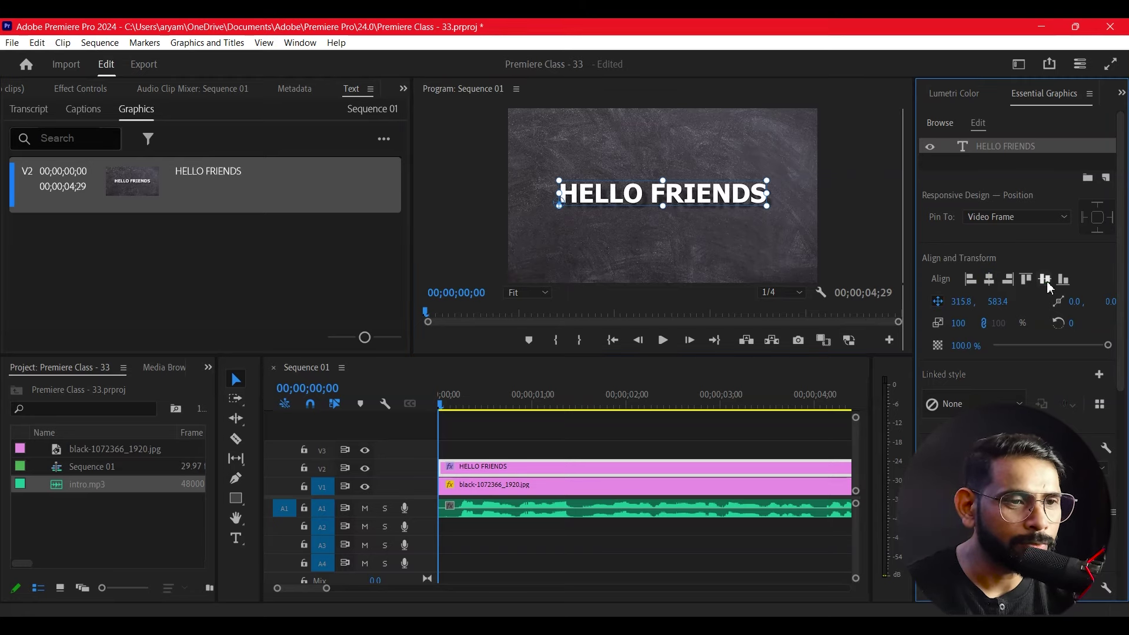
{"action": "left_click", "coordinate": [1045, 279]}
{"action": "left_click", "coordinate": [857, 227]}
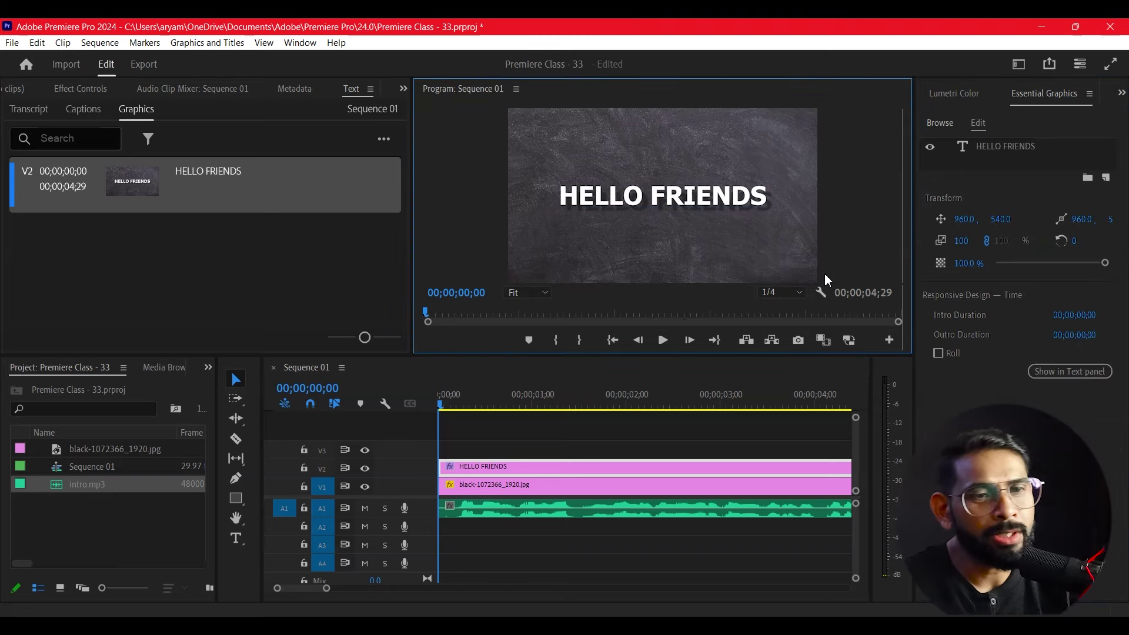
Step: Reselect the title layer and show its Effect Controls: Position 960, 540, Scale 100
{"action": "left_click", "coordinate": [713, 199]}
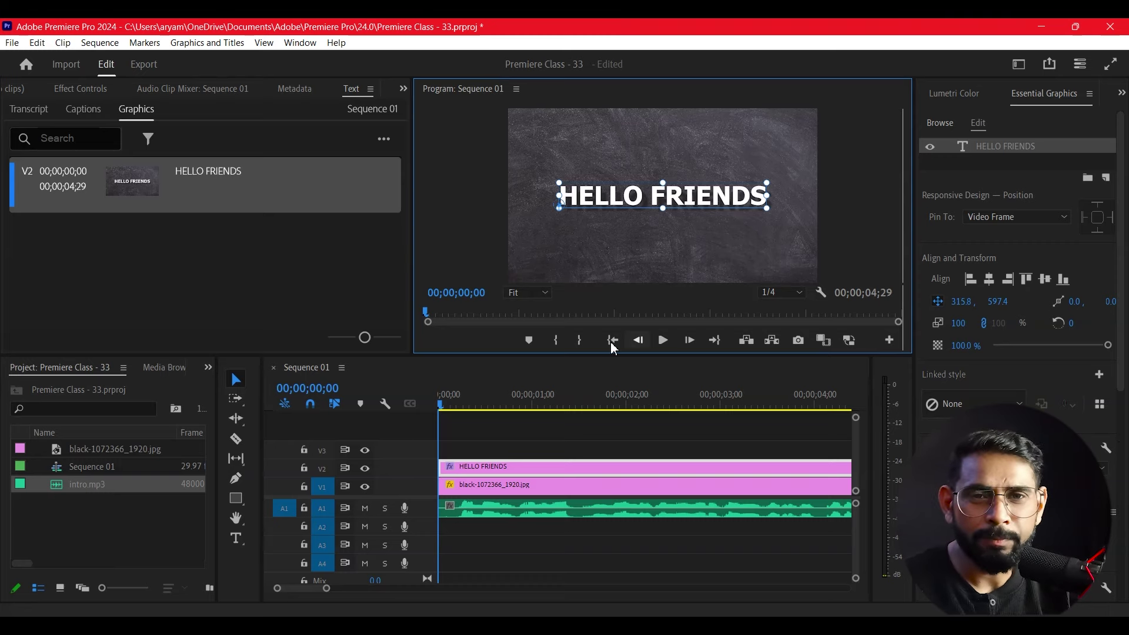
{"action": "left_click", "coordinate": [683, 224]}
{"action": "left_click", "coordinate": [687, 209]}
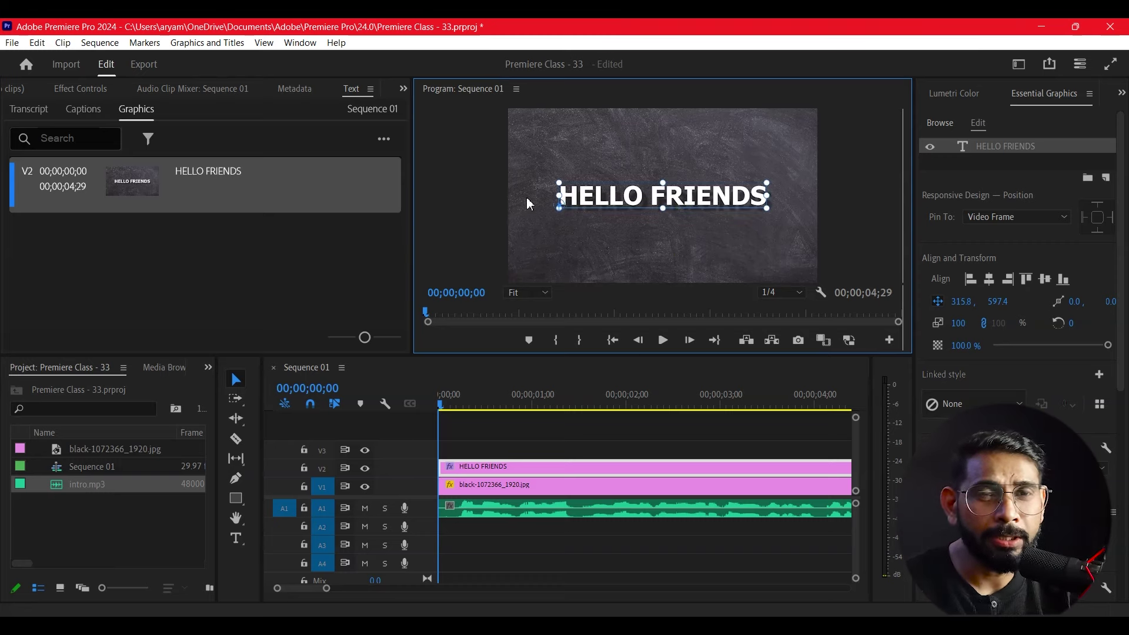
{"action": "left_click", "coordinate": [82, 89]}
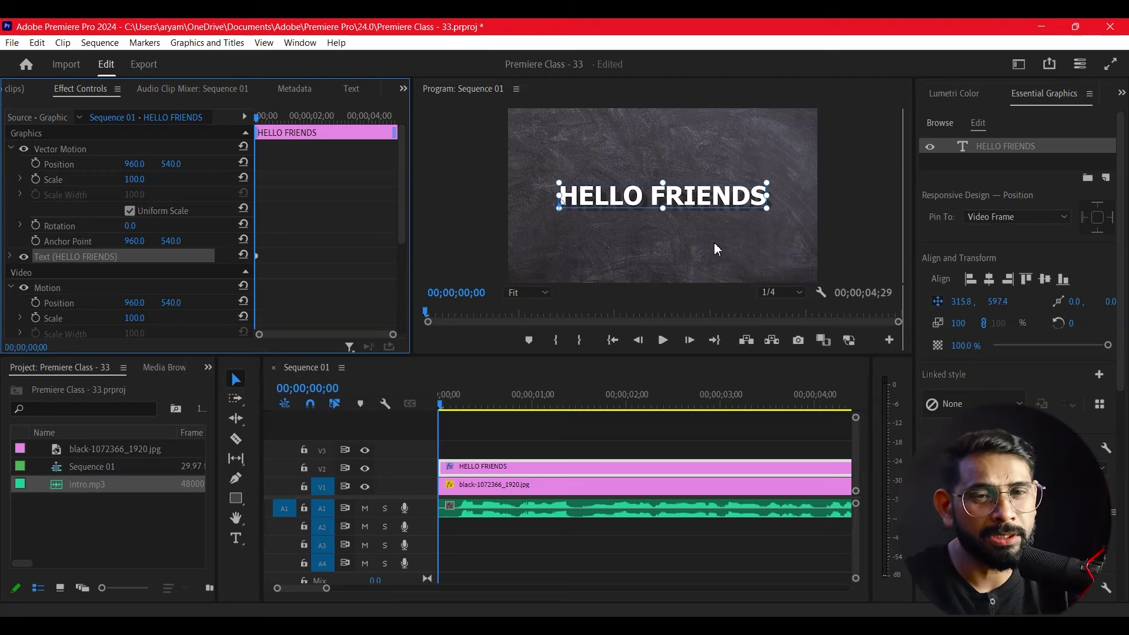
Step: Search 'TRAN' in Effects and apply Distort > Transform to the HELLO FRIENDS clip
{"action": "left_click", "coordinate": [208, 368]}
{"action": "left_click", "coordinate": [240, 450]}
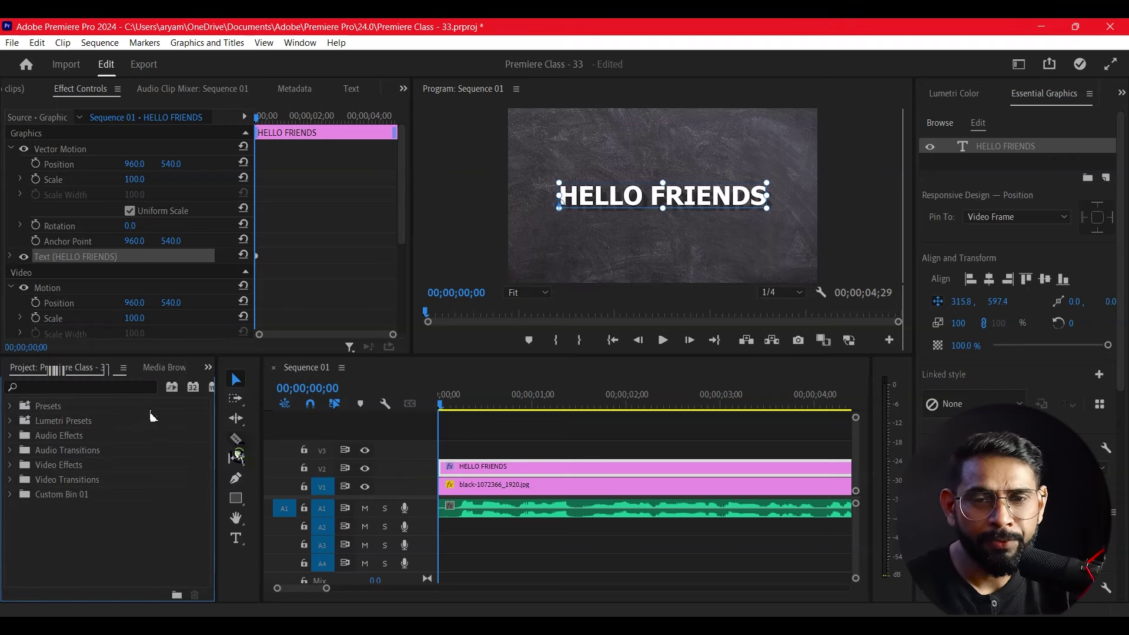
{"action": "left_click", "coordinate": [112, 388]}
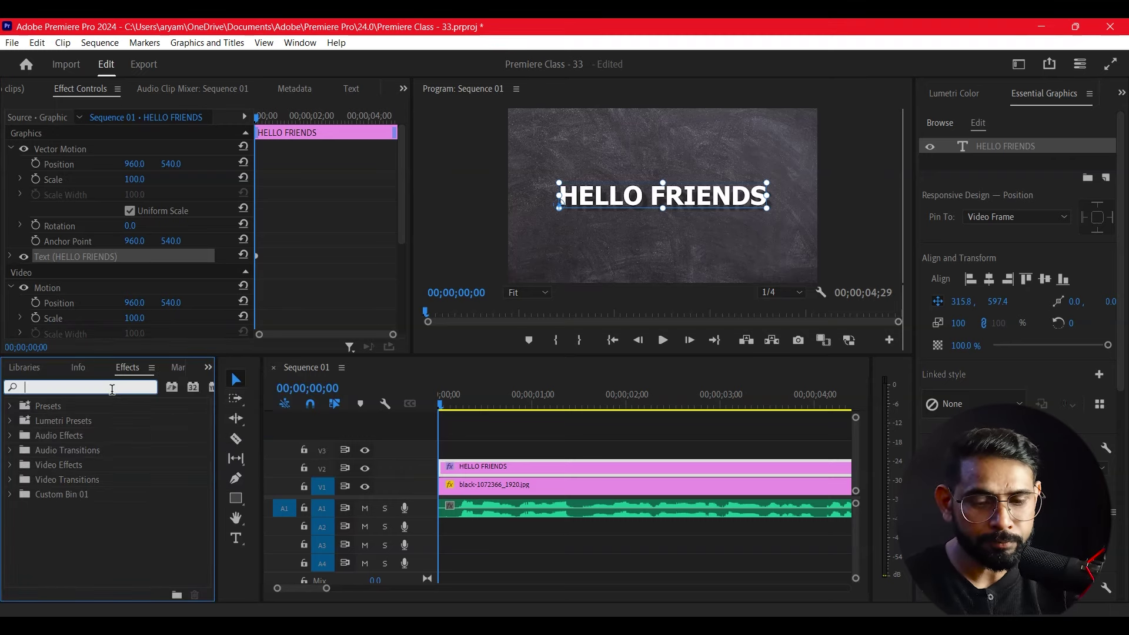
{"action": "type", "text": "TRANF"}
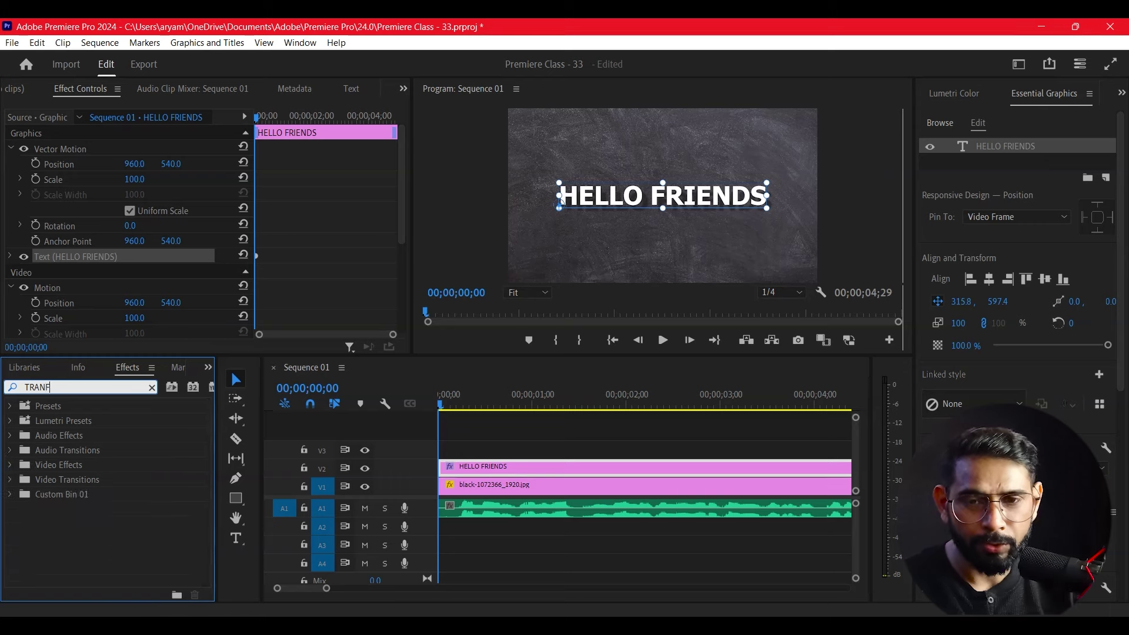
{"action": "key", "text": "BackSpace"}
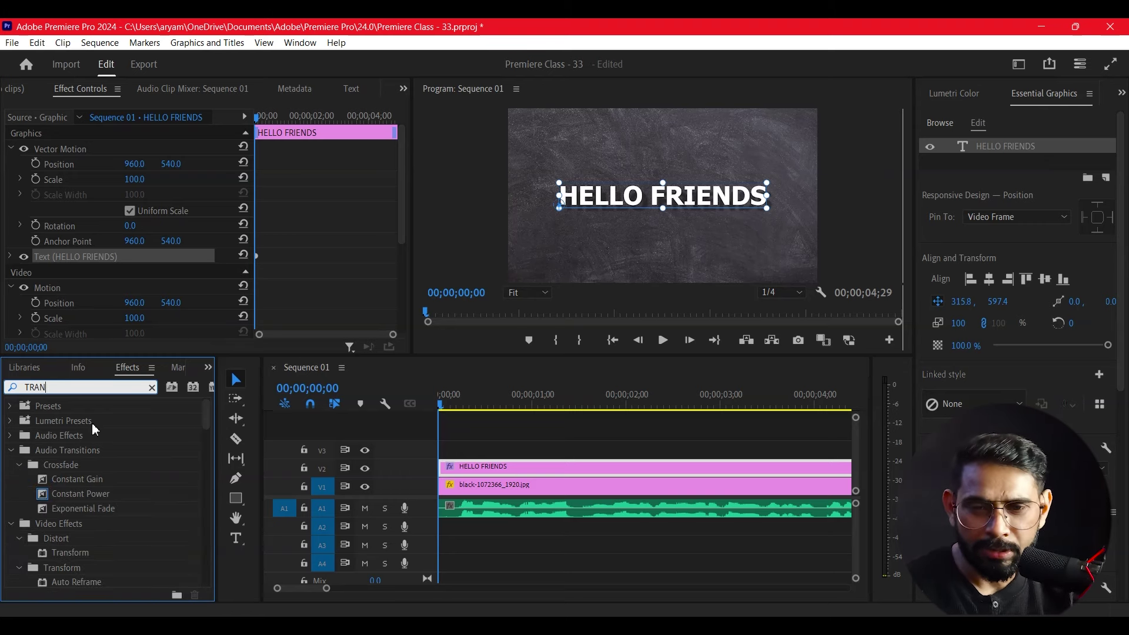
{"action": "left_click_drag", "start_coordinate": [73, 553], "coordinate": [602, 471]}
{"action": "left_click_drag", "start_coordinate": [402, 196], "coordinate": [403, 326]}
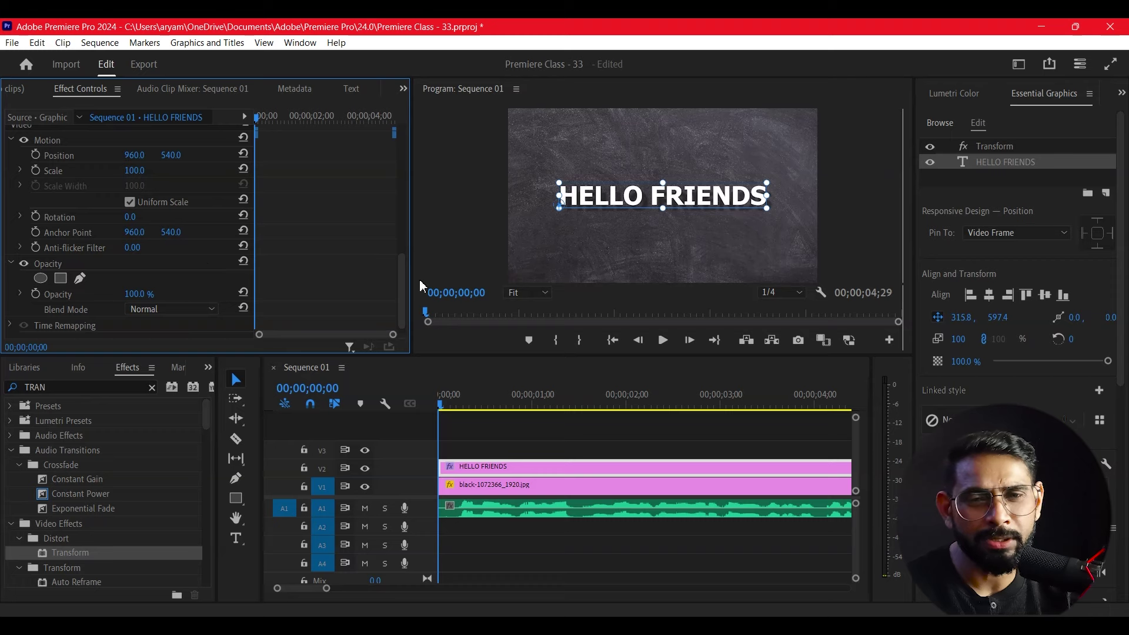
{"action": "left_click_drag", "start_coordinate": [402, 277], "coordinate": [410, 167]}
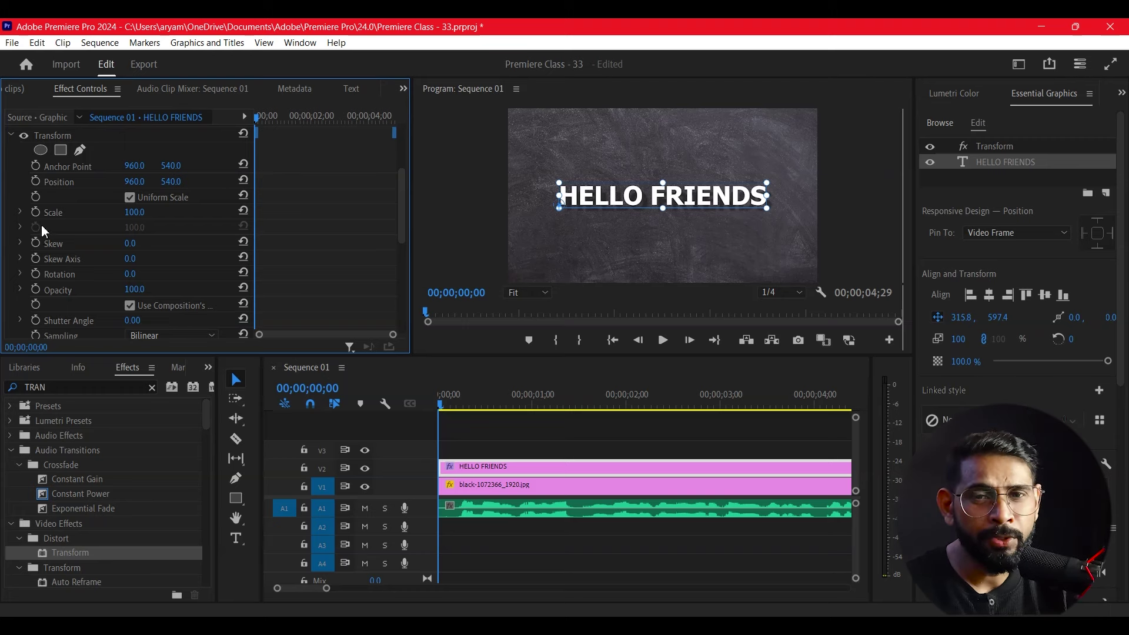
Step: Keyframe Transform Scale at 0 on the first frame, then step forward to frame 3
{"action": "type", "text": "0"}
{"action": "key", "text": "Return"}
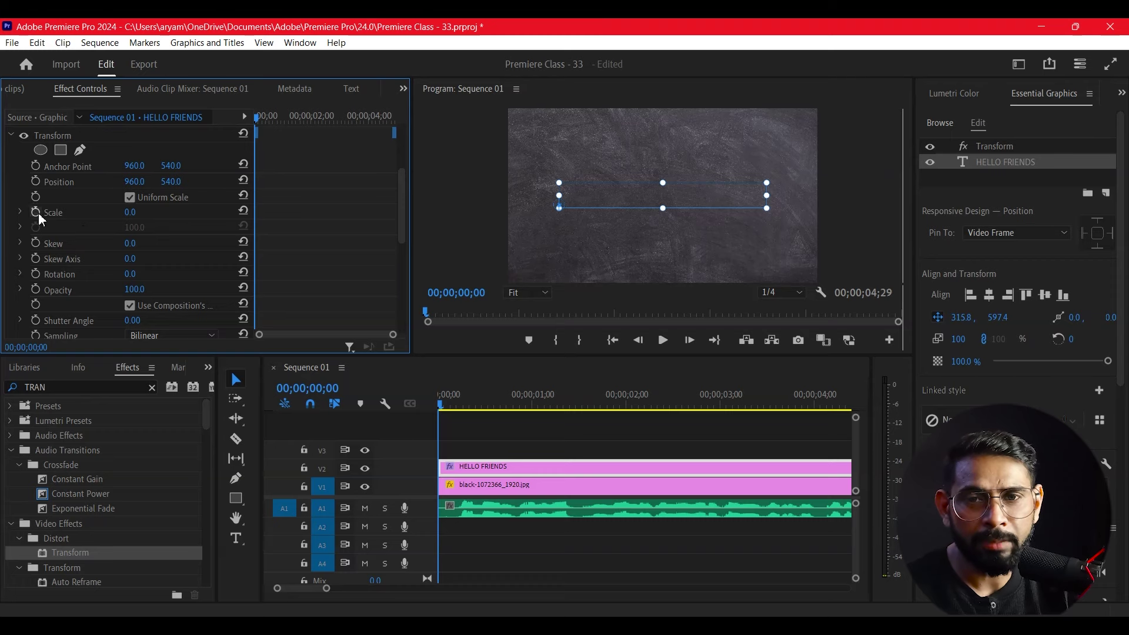
{"action": "left_click", "coordinate": [38, 213]}
{"action": "scroll", "coordinate": [285, 186], "scroll_direction": "down", "scroll_amount": 1}
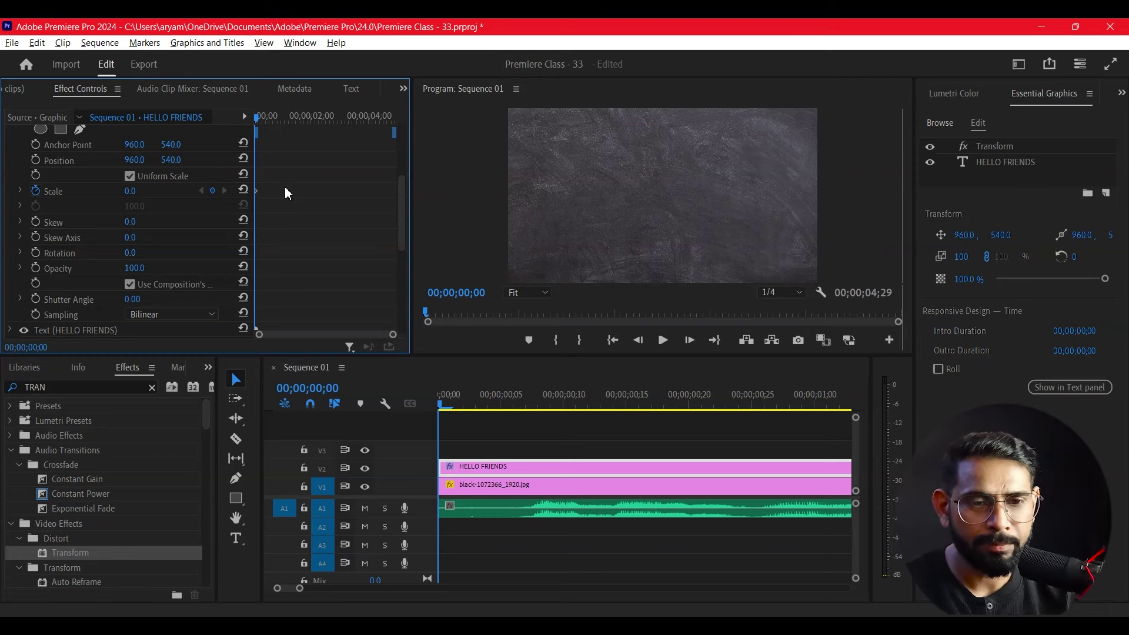
{"action": "key", "text": "Right"}
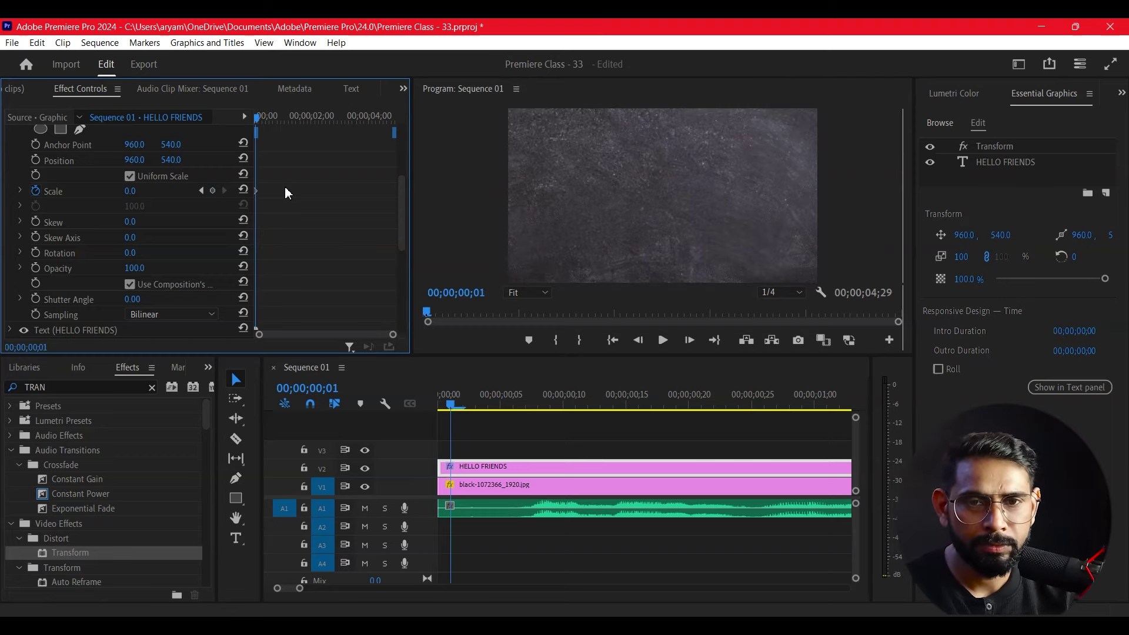
{"action": "key", "text": "Right"}
{"action": "key", "text": "Right"}
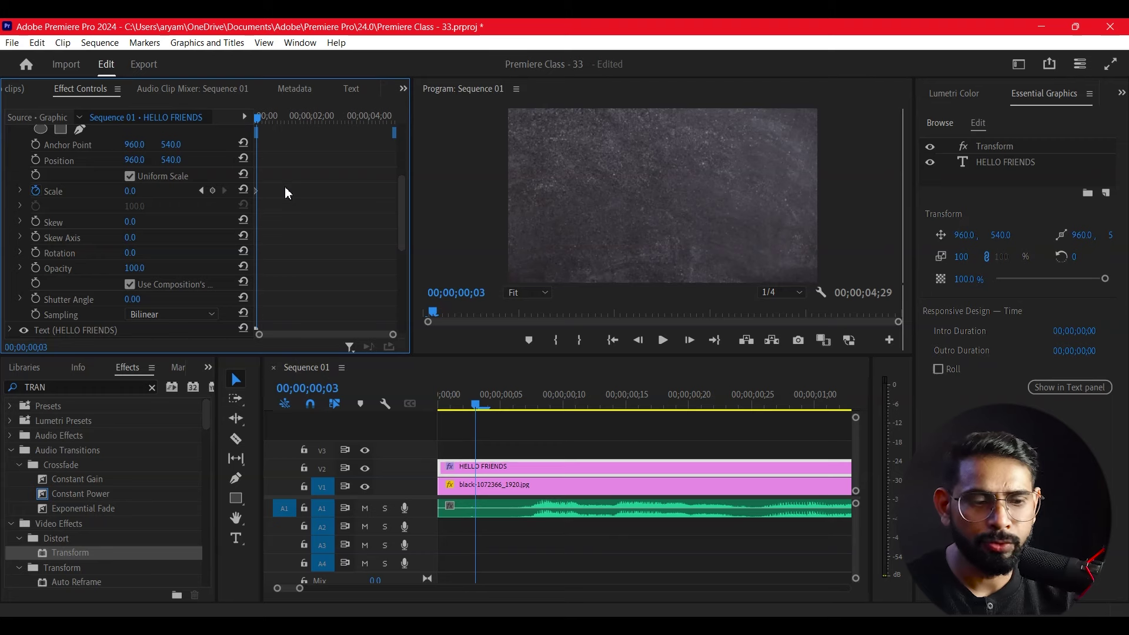
{"action": "key", "text": "Left"}
{"action": "key", "text": "Left"}
{"action": "key", "text": "Right"}
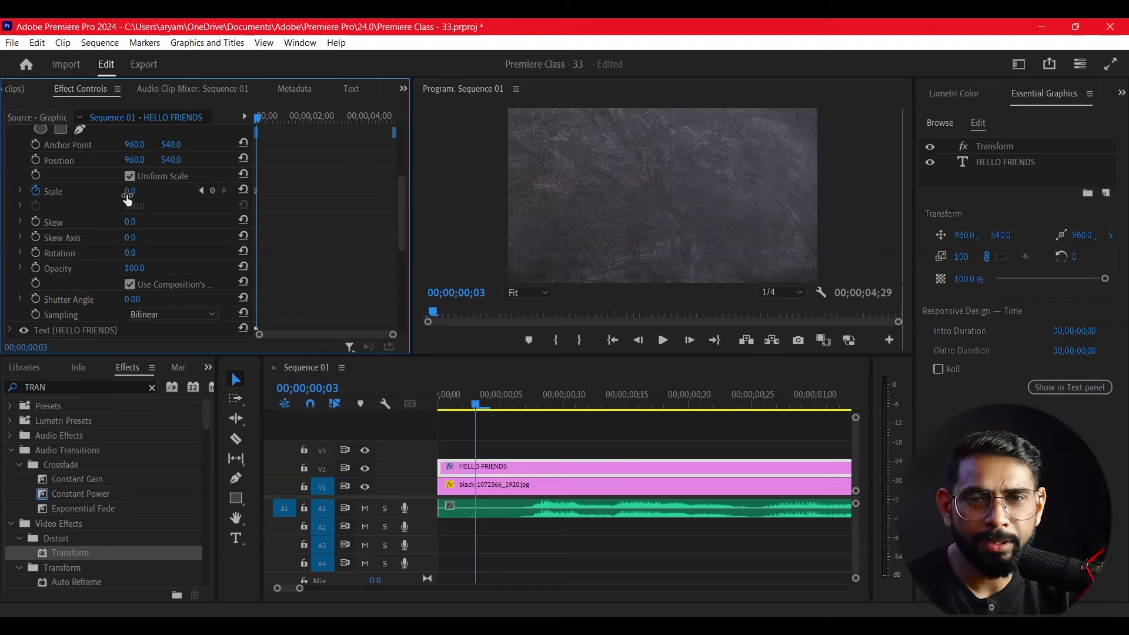
Step: Key Scale at 140 on frame 3, 80 on frame 6 and 100 on frame 9
{"action": "left_click", "coordinate": [145, 189]}
{"action": "type", "text": "1"}
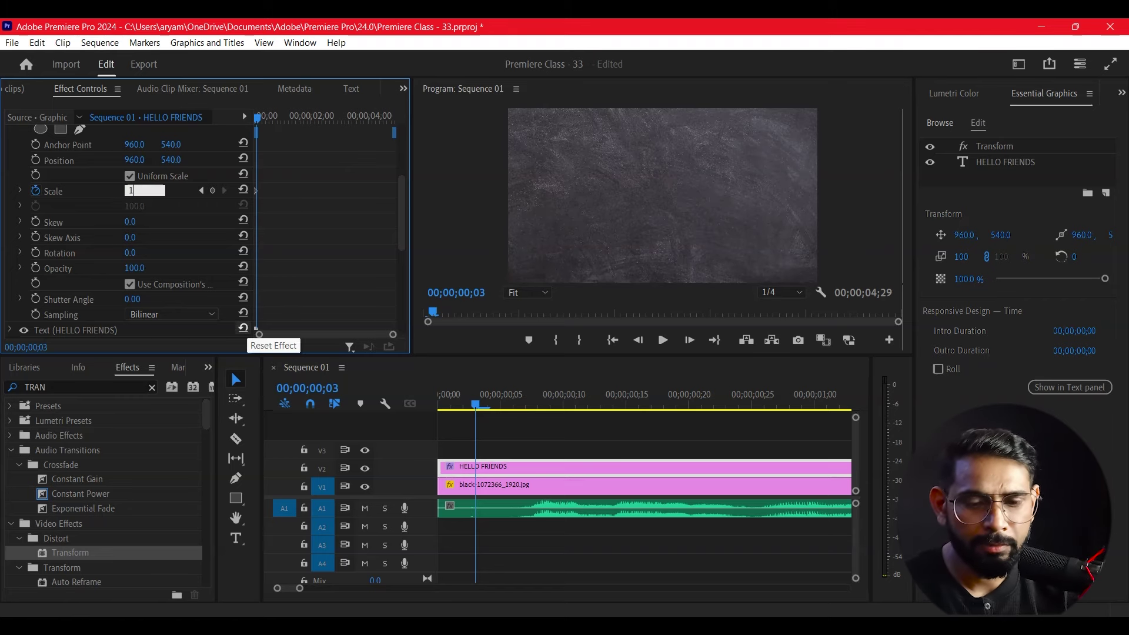
{"action": "type", "text": "40"}
{"action": "key", "text": "Return"}
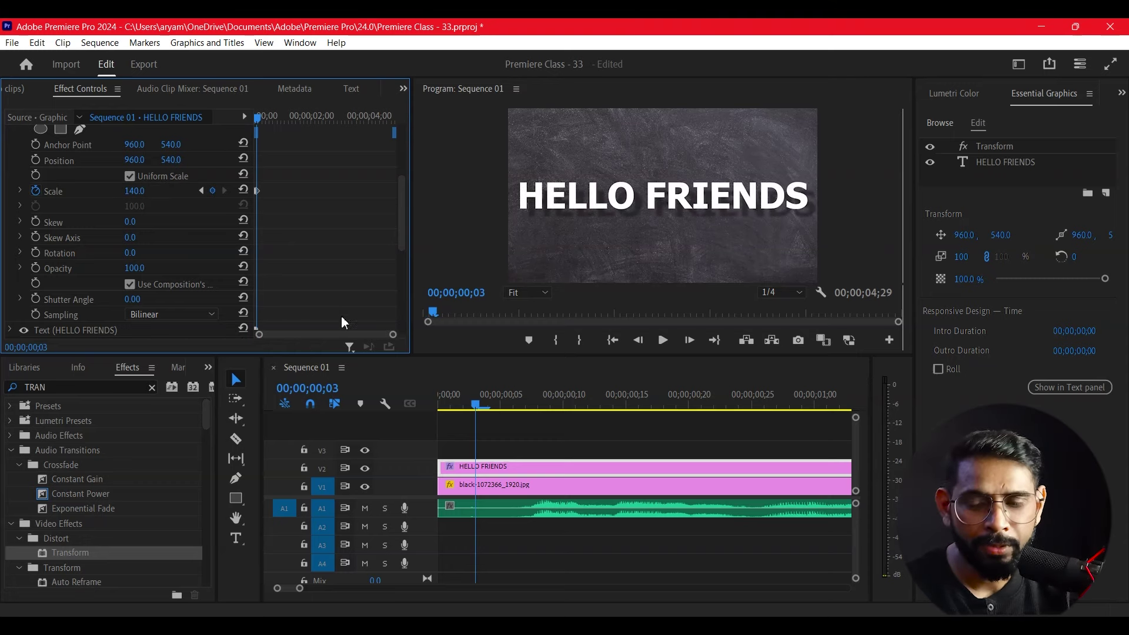
{"action": "key", "text": "Right"}
{"action": "key", "text": "Right"}
{"action": "key", "text": "Right"}
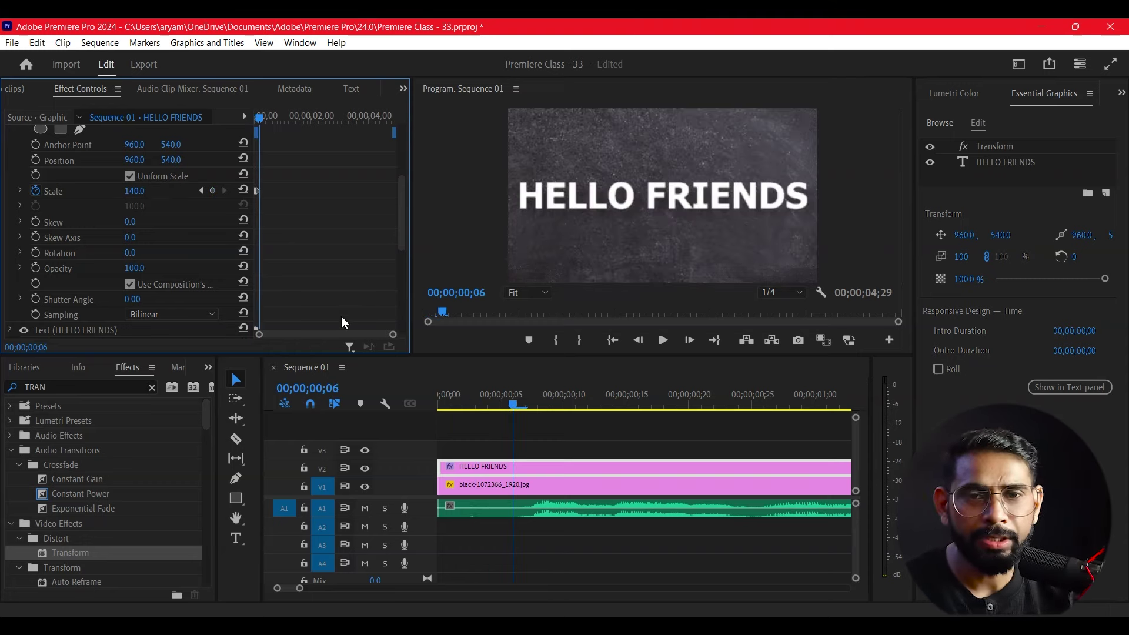
{"action": "left_click", "coordinate": [136, 192]}
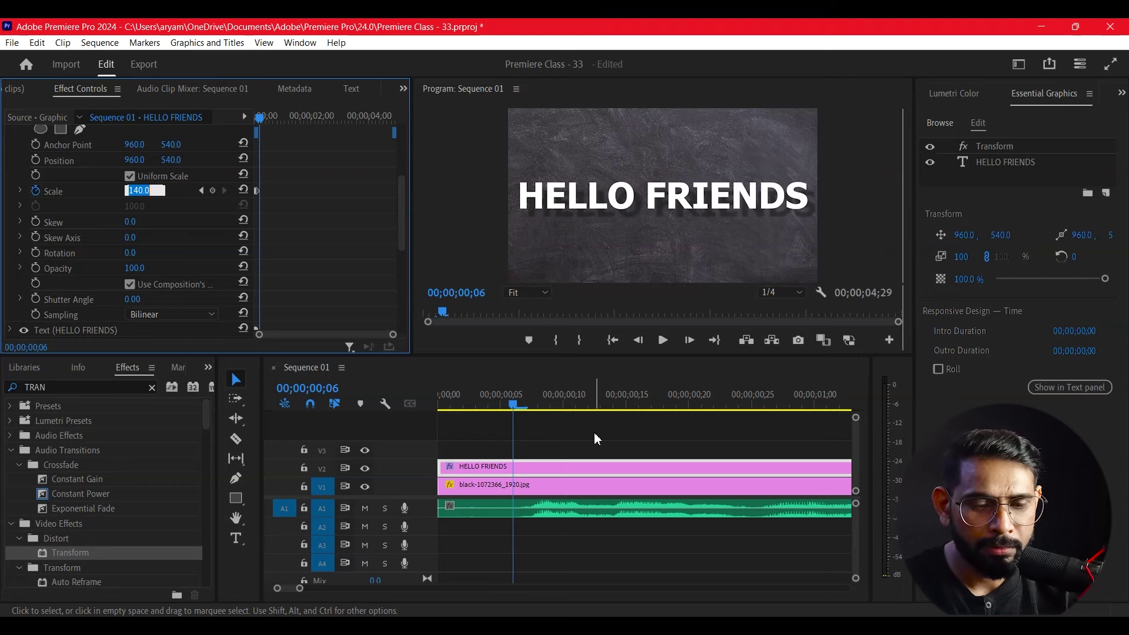
{"action": "type", "text": "80"}
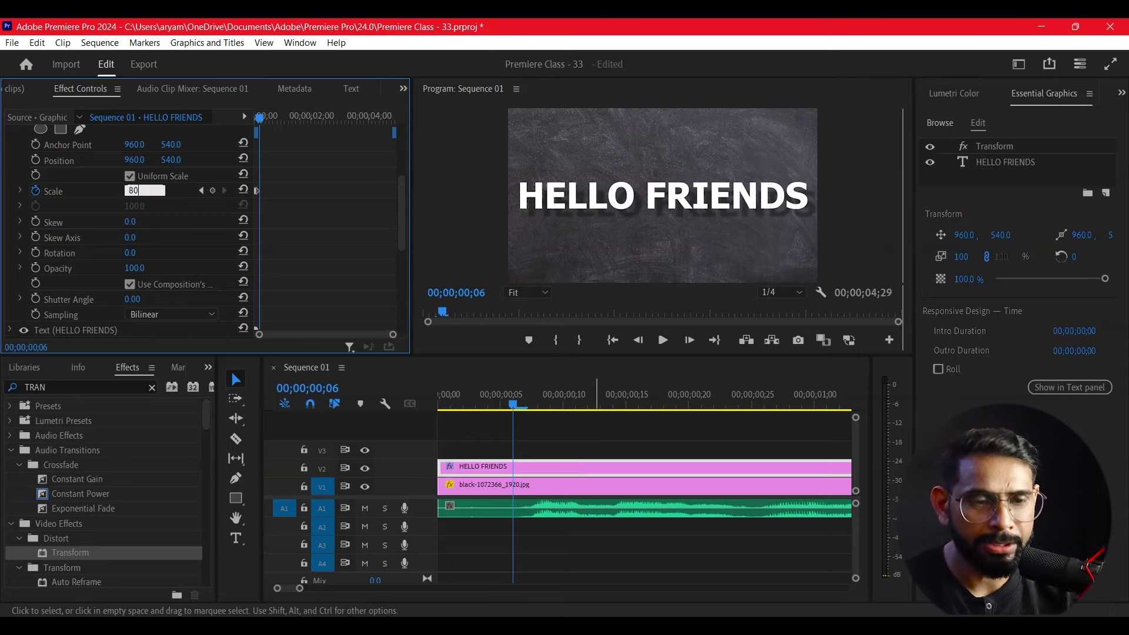
{"action": "key", "text": "Return"}
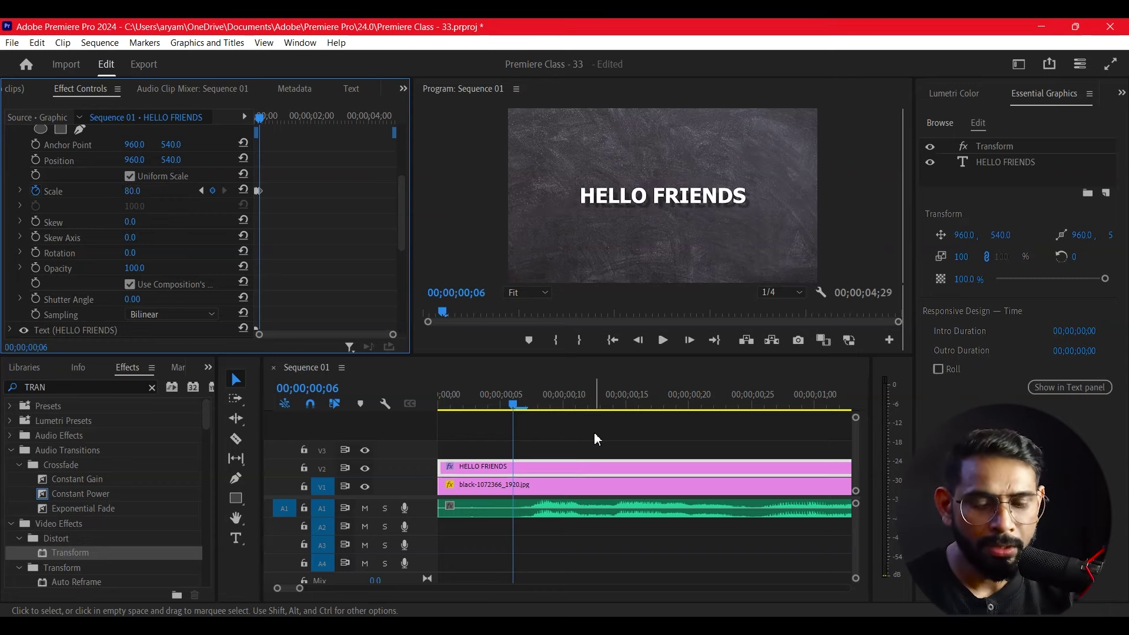
{"action": "key", "text": "Right"}
{"action": "key", "text": "Right"}
{"action": "key", "text": "Right"}
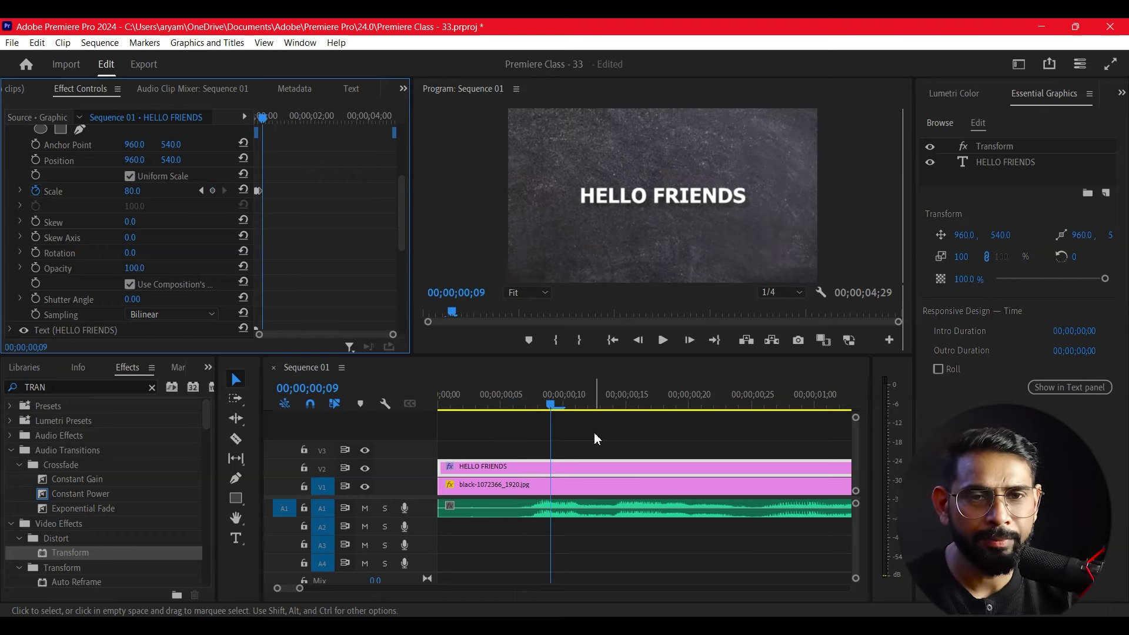
{"action": "left_click", "coordinate": [132, 192]}
{"action": "type", "text": "100"}
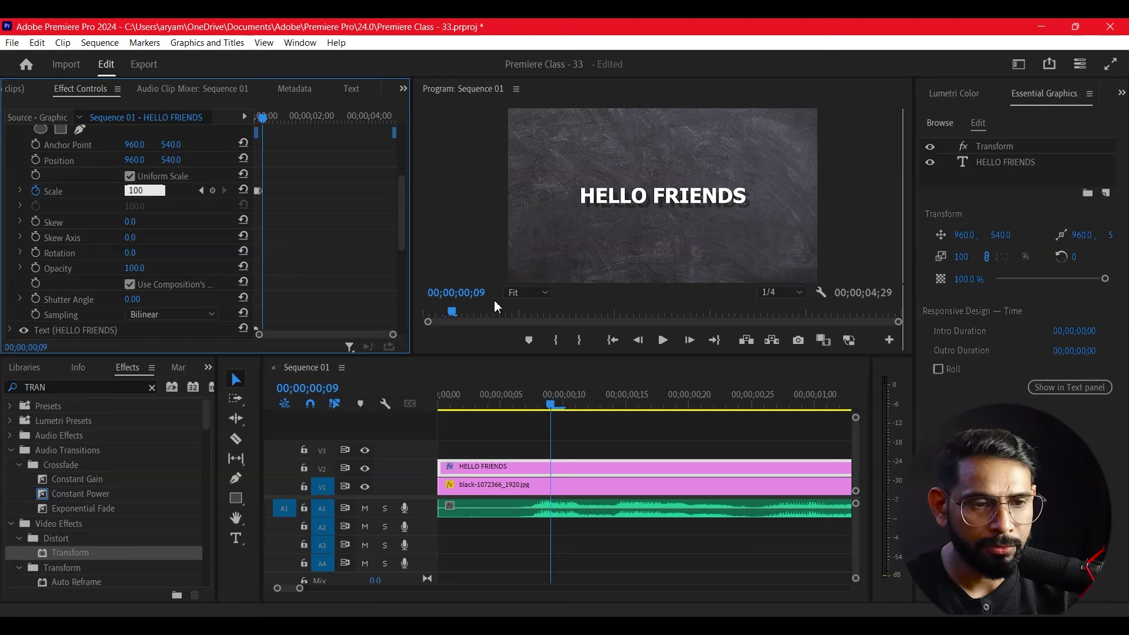
{"action": "key", "text": "Return"}
Step: Preview the HELLO FRIENDS pop-up animation from the sequence start
{"action": "left_click", "coordinate": [526, 394]}
{"action": "key", "text": "space"}
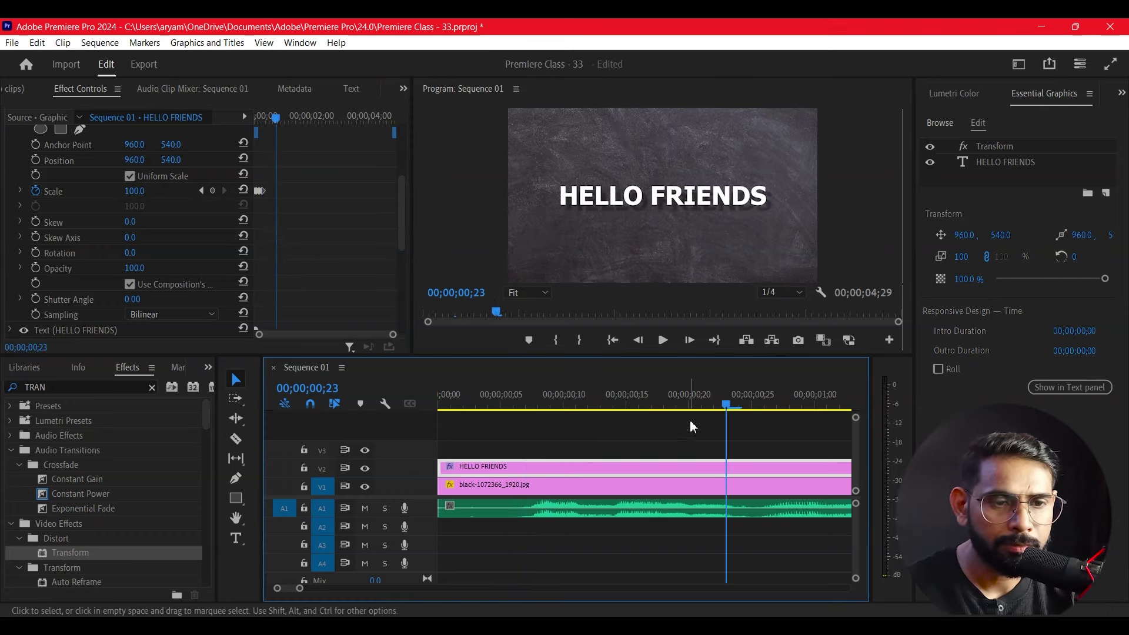
{"action": "key", "text": "Home"}
{"action": "key", "text": "space"}
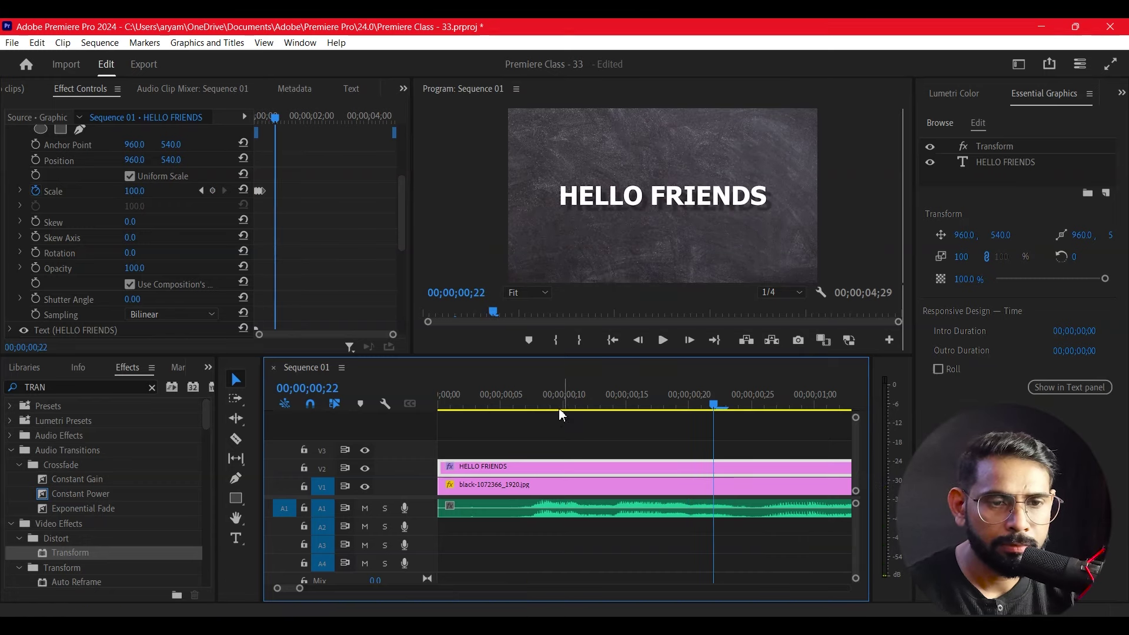
{"action": "key", "text": "Home"}
{"action": "key", "text": "space"}
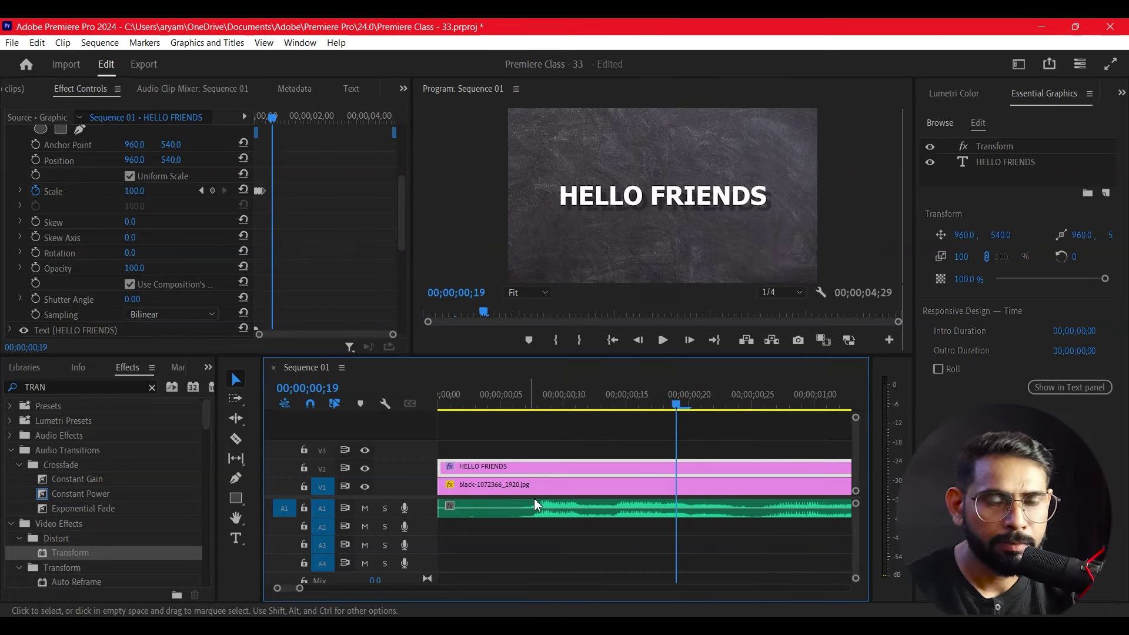
Step: Trim the HELLO FRIENDS clip's end well short of the background and replay it
{"action": "key", "text": "Home"}
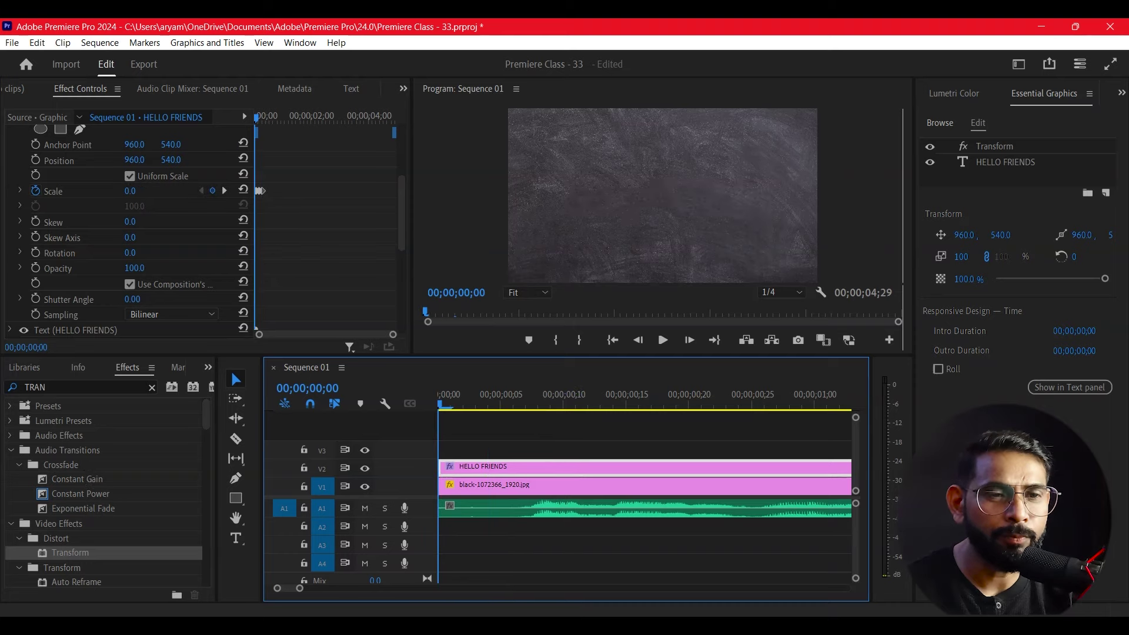
{"action": "key", "text": "space"}
{"action": "key", "text": "space"}
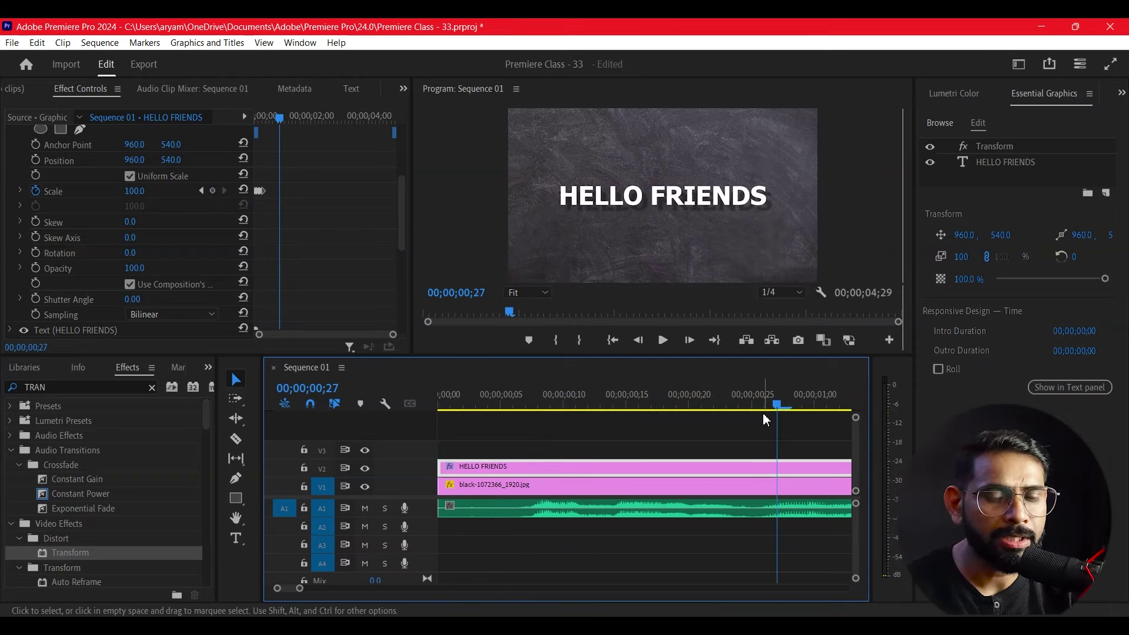
{"action": "key", "text": "minus"}
{"action": "key", "text": "minus"}
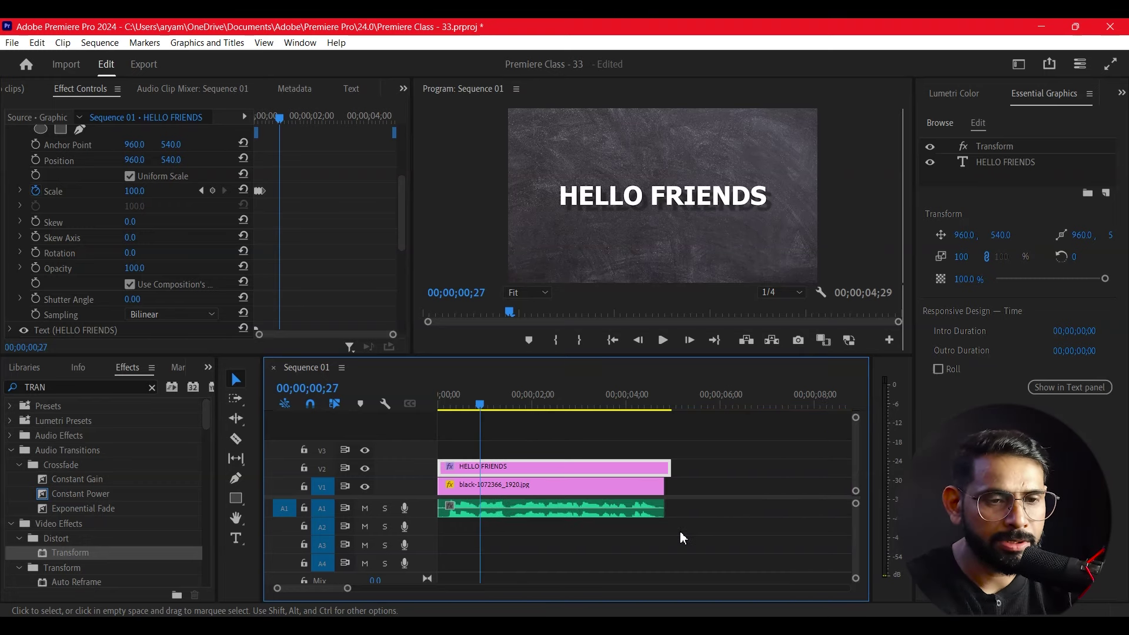
{"action": "left_click_drag", "start_coordinate": [669, 468], "coordinate": [508, 477]}
{"action": "key", "text": "Home"}
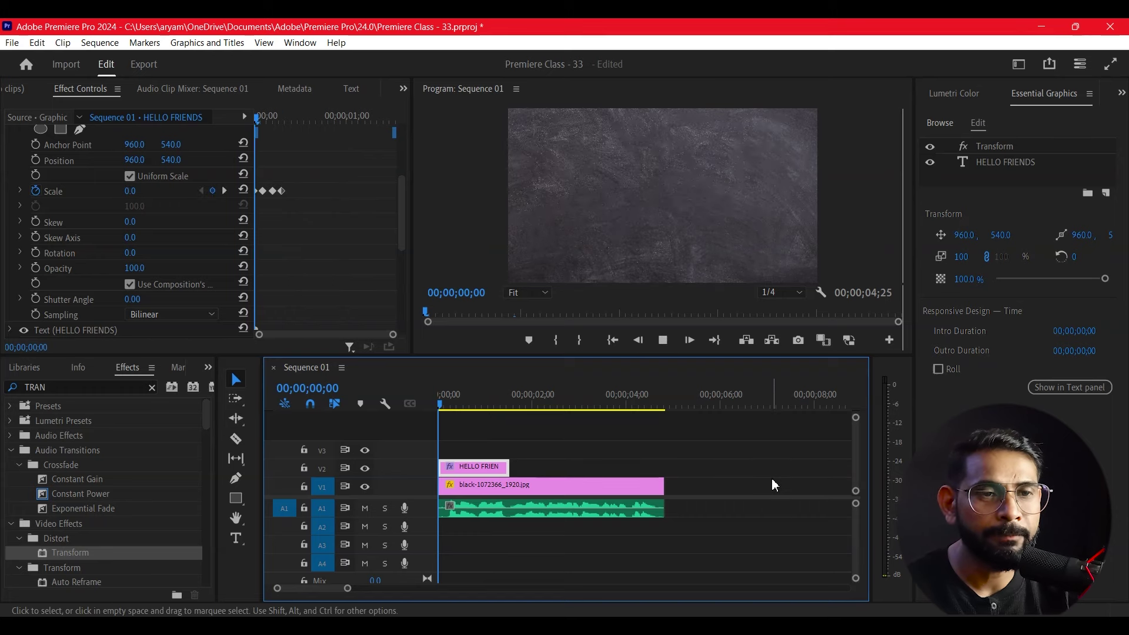
{"action": "key", "text": "space"}
{"action": "key", "text": "space"}
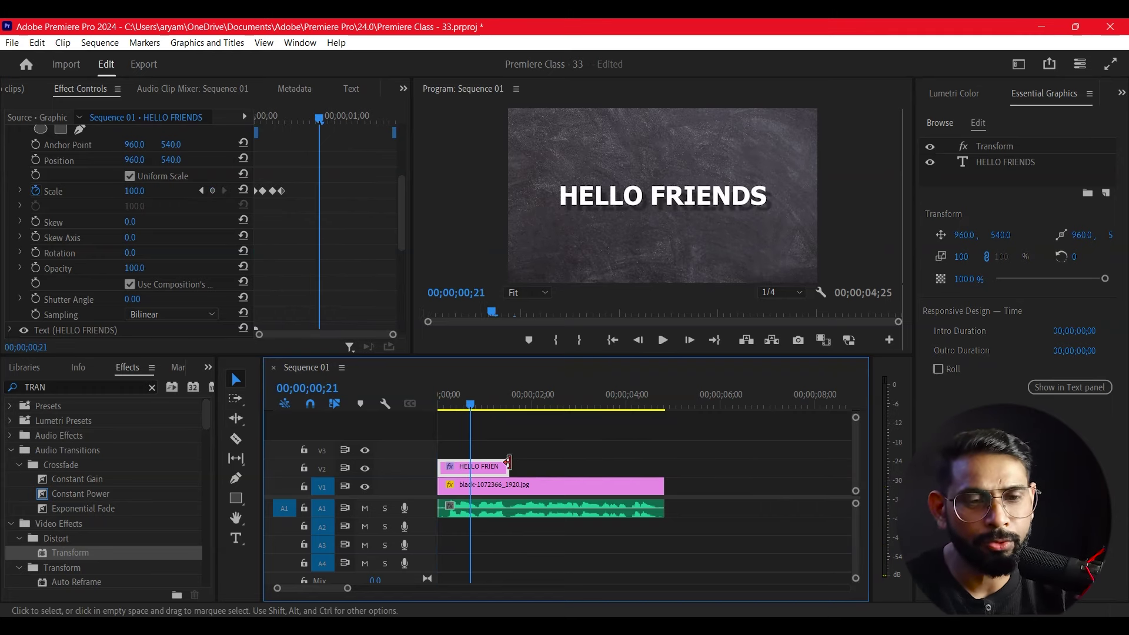
{"action": "left_click", "coordinate": [503, 529]}
Step: Raise the title's Transform Shutter Angle to 360 and play the blurred animation
{"action": "left_click", "coordinate": [471, 467]}
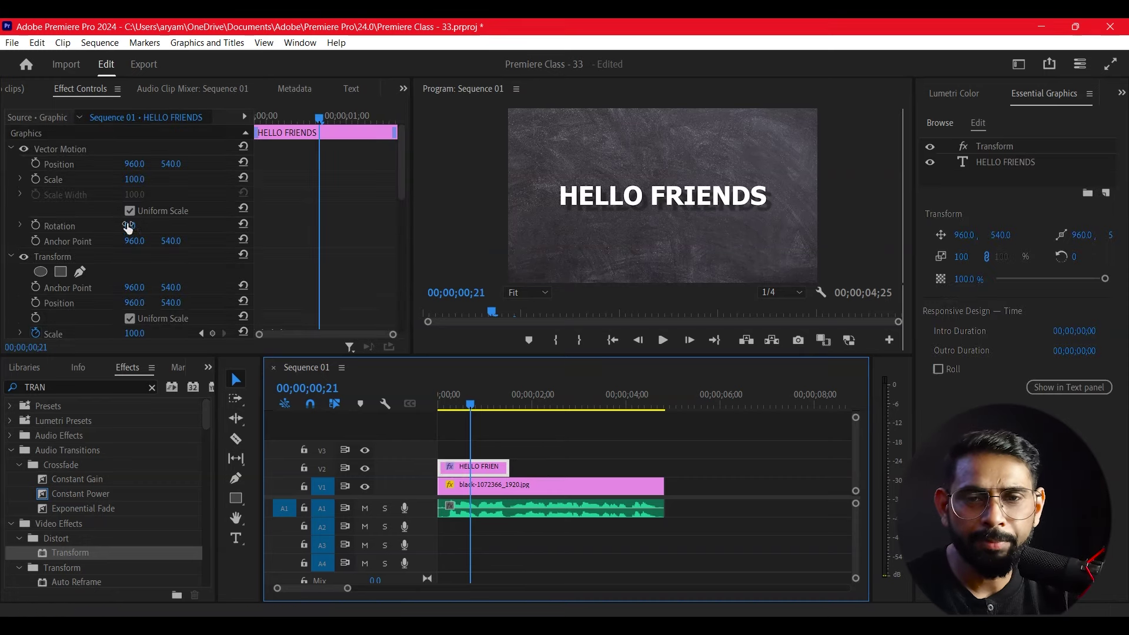
{"action": "left_click_drag", "start_coordinate": [407, 192], "coordinate": [394, 259]}
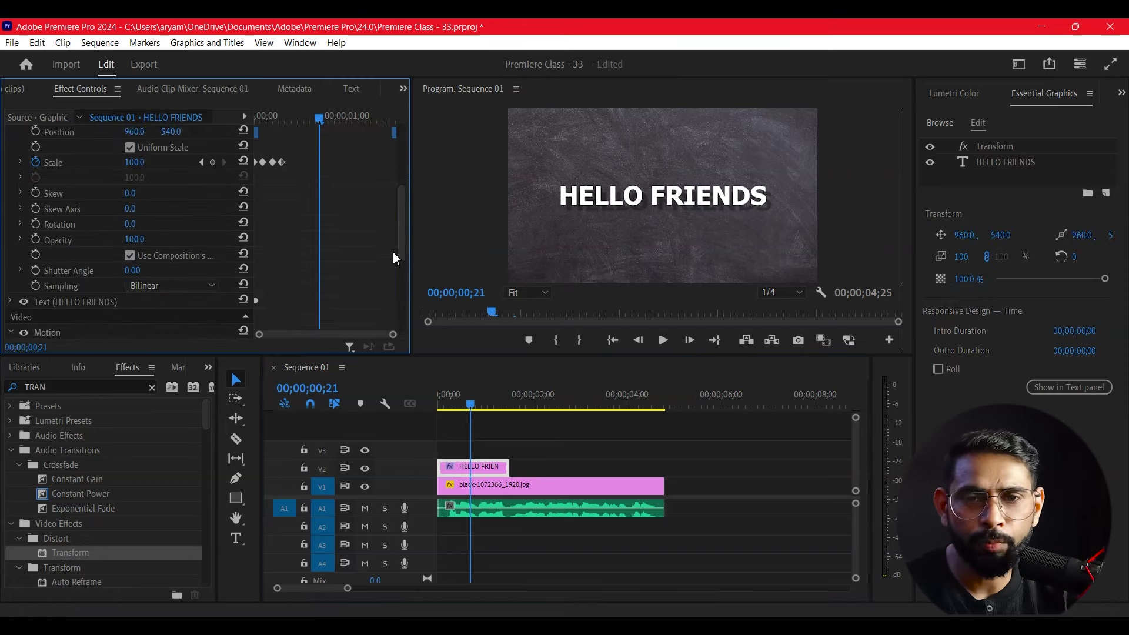
{"action": "left_click_drag", "start_coordinate": [140, 271], "coordinate": [158, 271]}
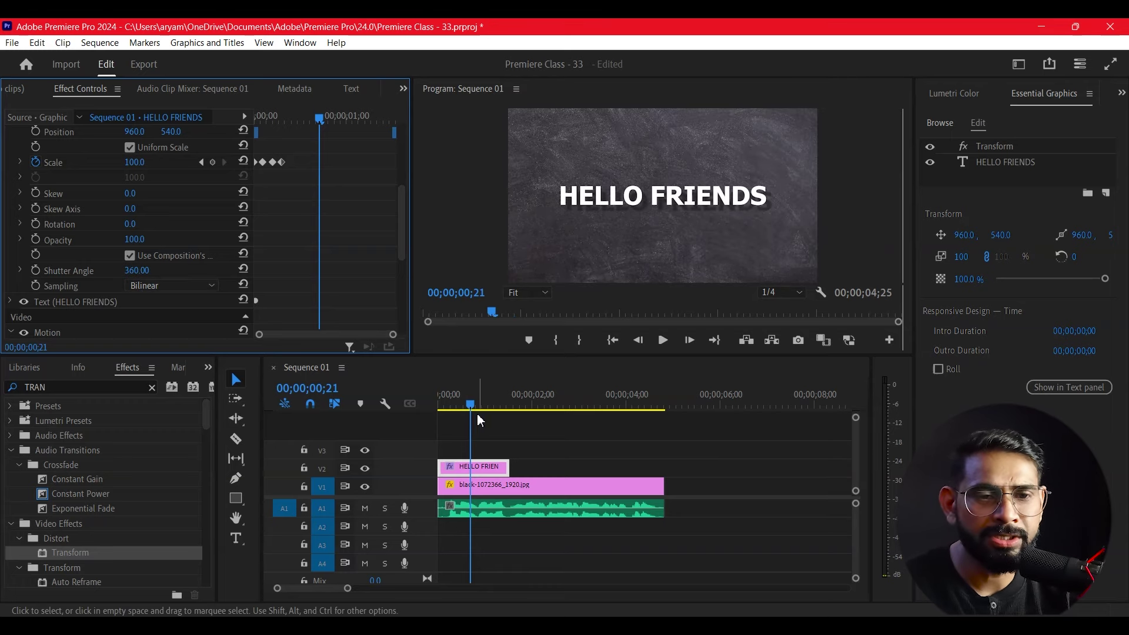
{"action": "left_click_drag", "start_coordinate": [465, 396], "coordinate": [440, 396]}
{"action": "key", "text": "space"}
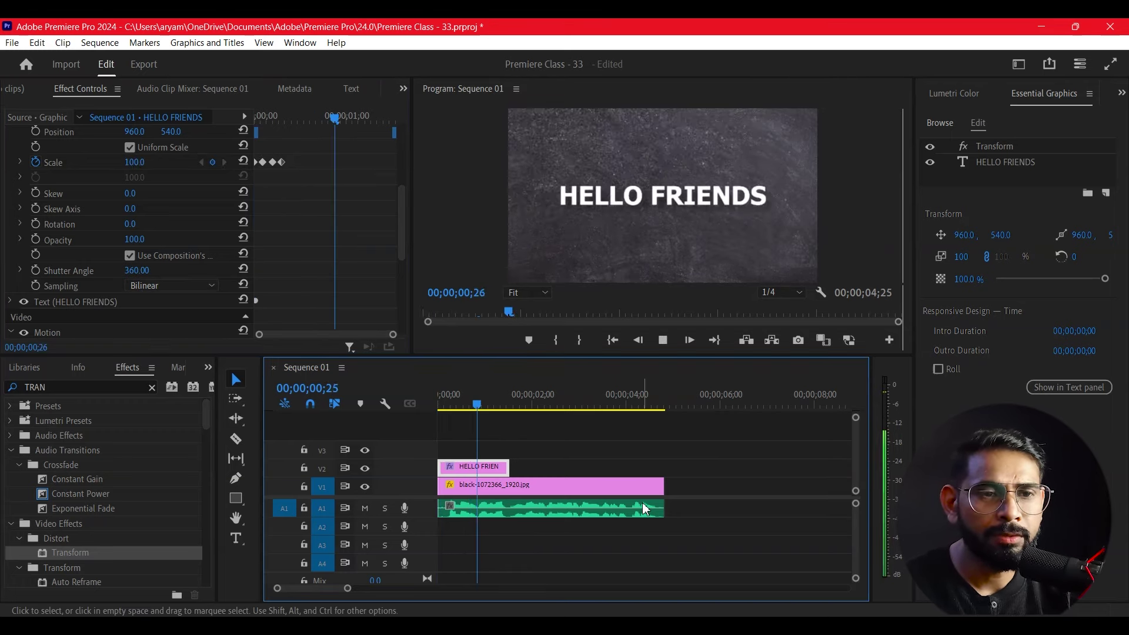
{"action": "key", "text": "space"}
{"action": "key", "text": "space"}
{"action": "key", "text": "space"}
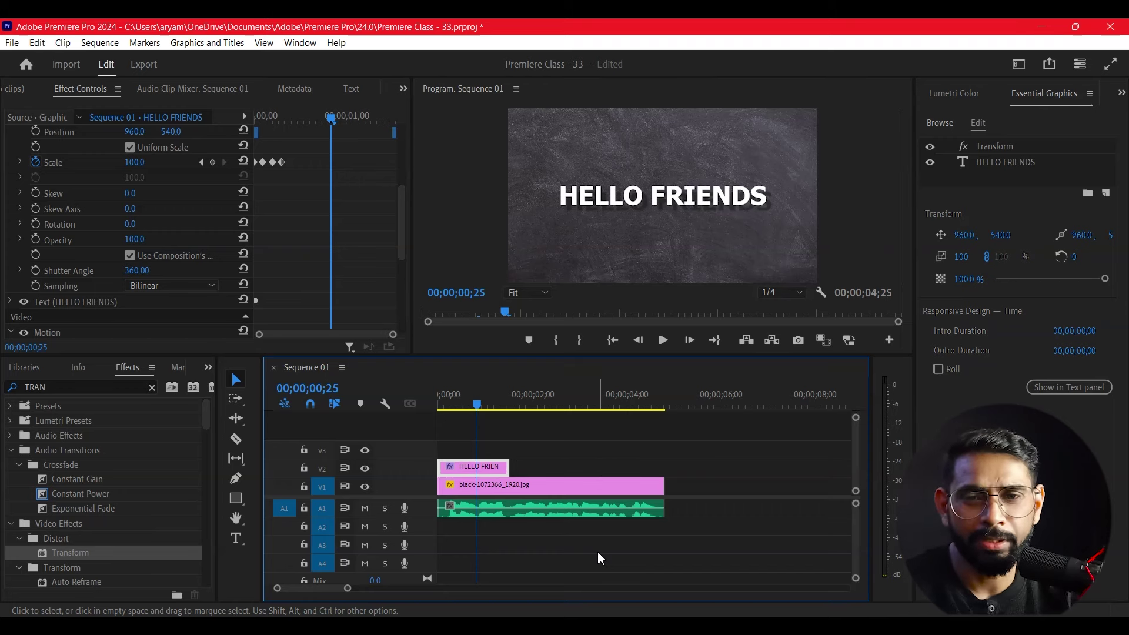
Step: Uncheck Use Composition's Shutter Angle and preview the motion-blurred pop-up
{"action": "left_click", "coordinate": [130, 256]}
{"action": "left_click", "coordinate": [352, 414]}
{"action": "key", "text": "Home"}
{"action": "key", "text": "space"}
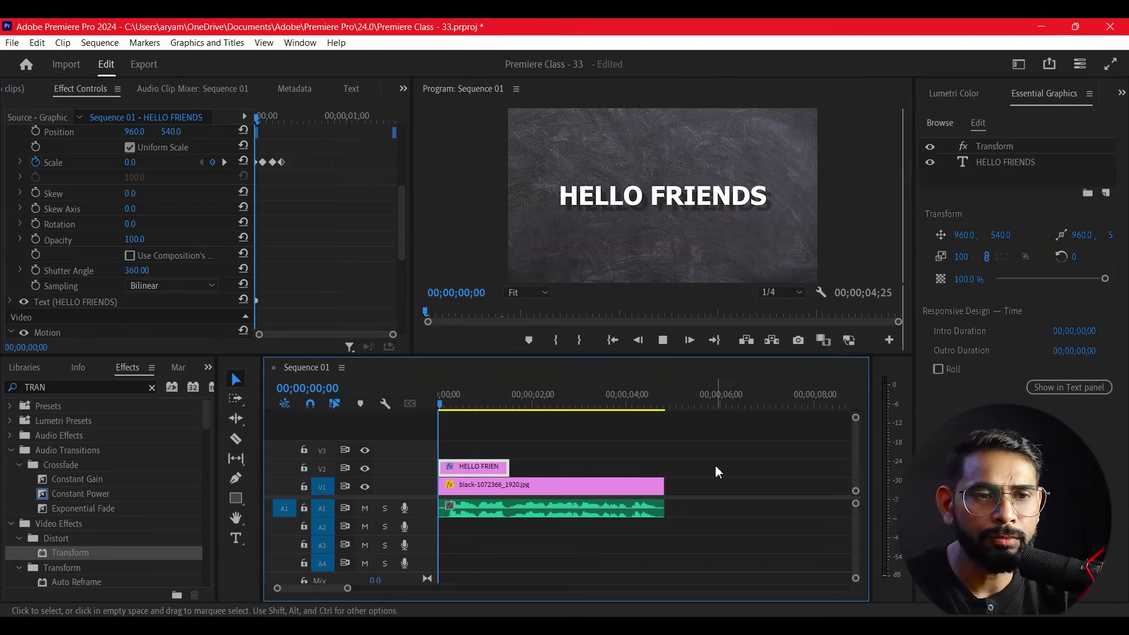
{"action": "key", "text": "space"}
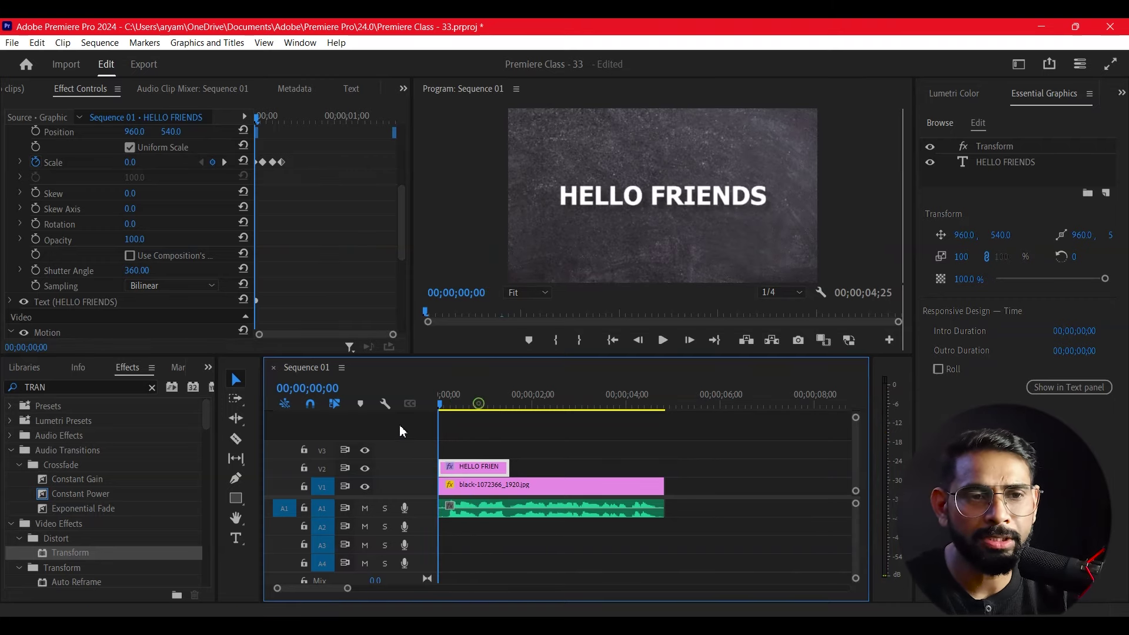
{"action": "key", "text": "space"}
{"action": "key", "text": "Home"}
{"action": "key", "text": "space"}
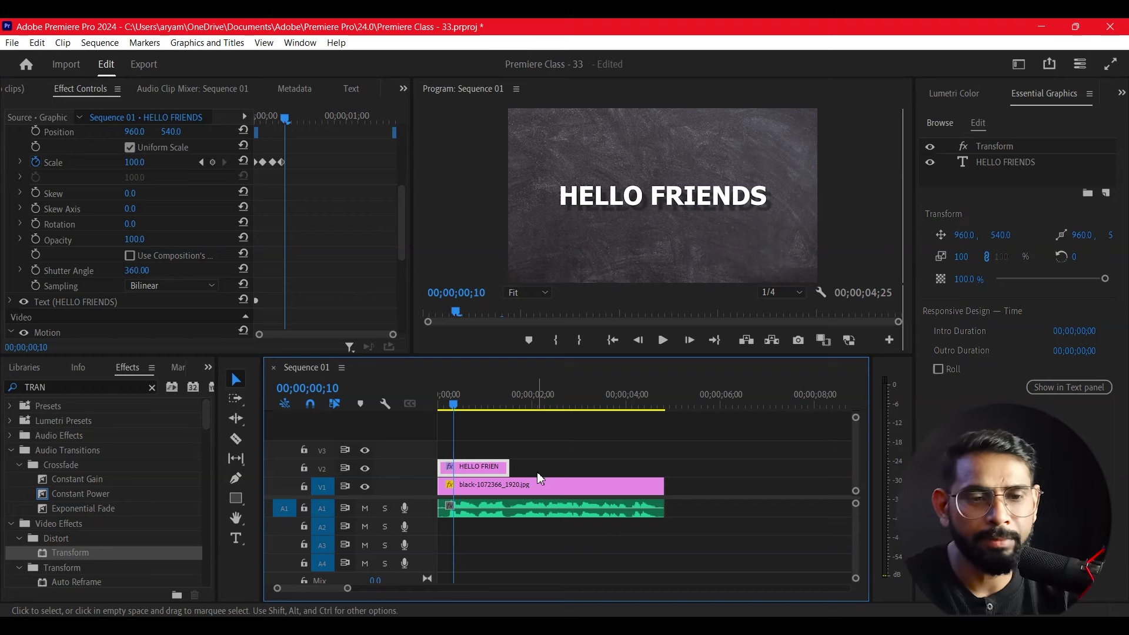
Step: Trim the HELLO FRIENDS clip by 18 frames, then lengthen it slightly to just under a second
{"action": "left_click_drag", "start_coordinate": [509, 467], "coordinate": [472, 468]}
{"action": "key", "text": "Home"}
{"action": "key", "text": "space"}
{"action": "key", "text": "space"}
{"action": "scroll", "coordinate": [509, 466], "scroll_direction": "up", "scroll_amount": 2}
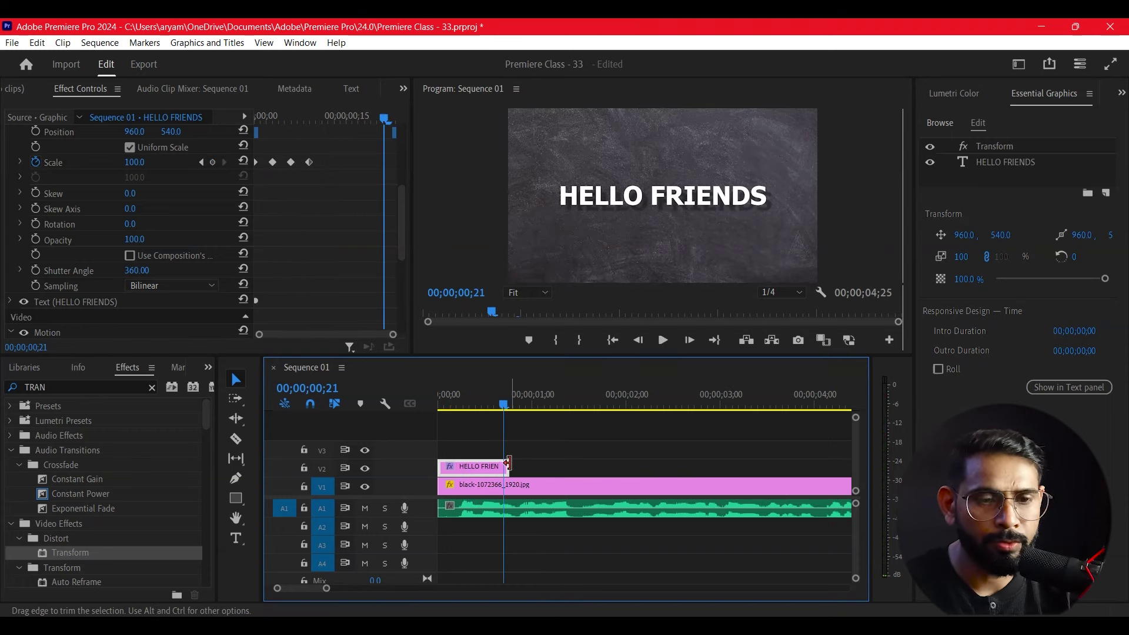
{"action": "left_click_drag", "start_coordinate": [504, 466], "coordinate": [516, 466]}
{"action": "key", "text": "Home"}
{"action": "key", "text": "space"}
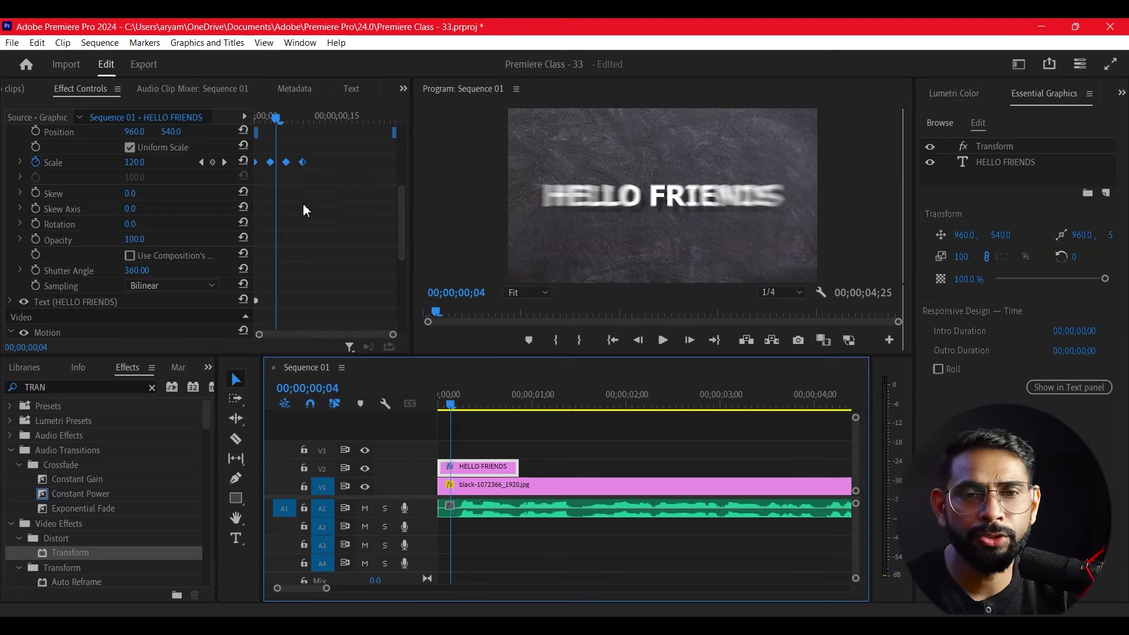
Step: Apply Ease Out to the Scale keyframes and preview the eased animation
{"action": "left_click_drag", "start_coordinate": [345, 147], "coordinate": [242, 188]}
{"action": "right_click", "coordinate": [310, 165]}
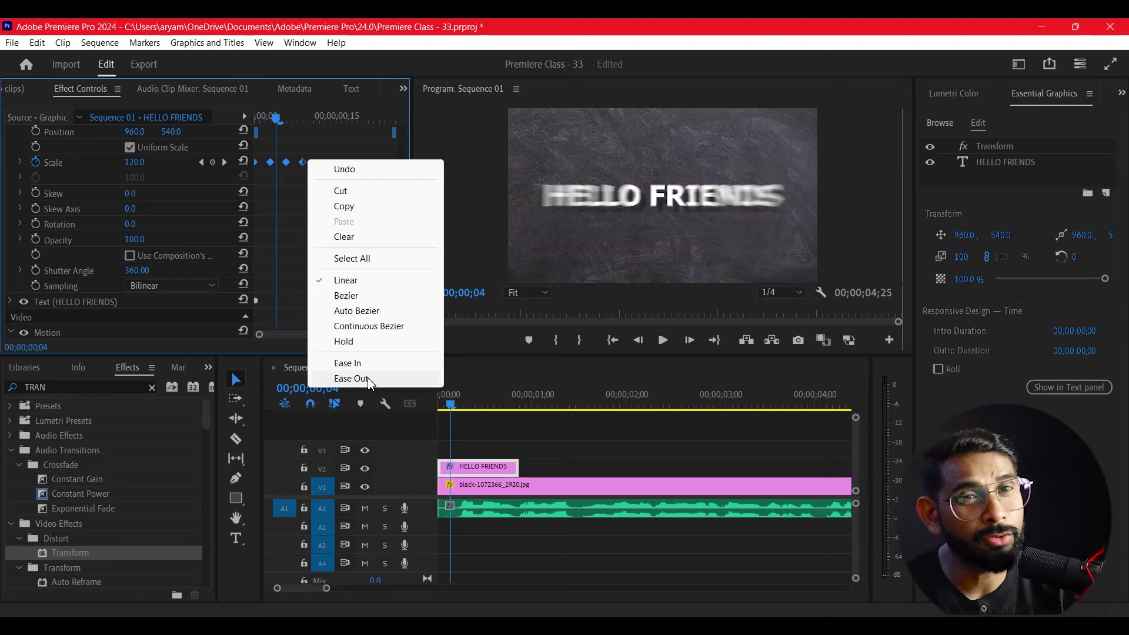
{"action": "left_click", "coordinate": [351, 379]}
{"action": "left_click", "coordinate": [380, 410]}
{"action": "key", "text": "Home"}
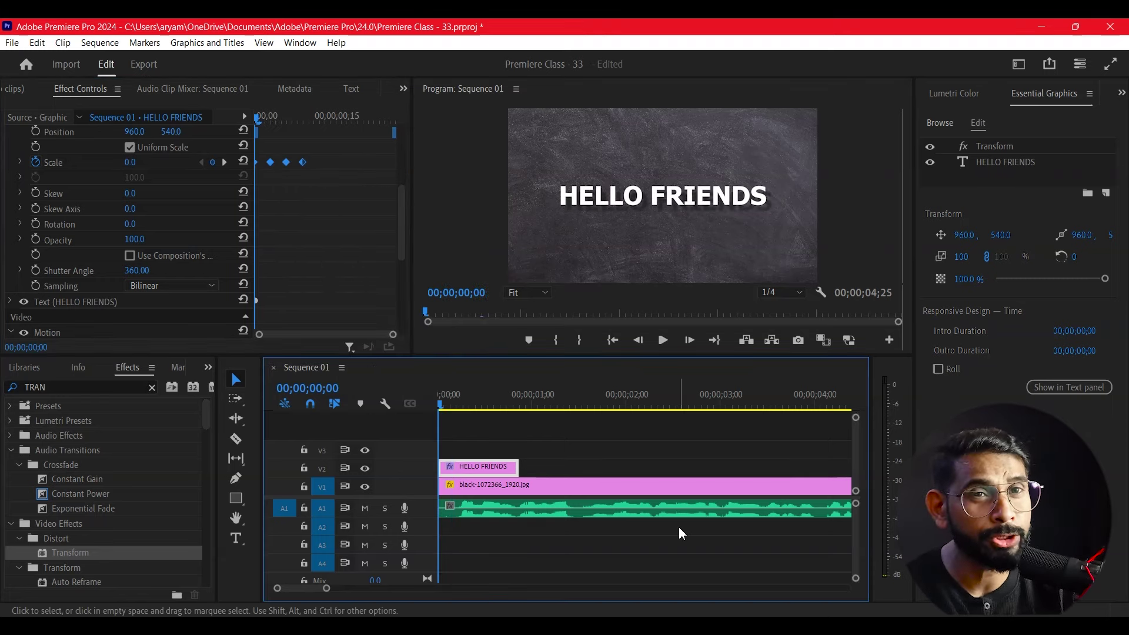
{"action": "key", "text": "space"}
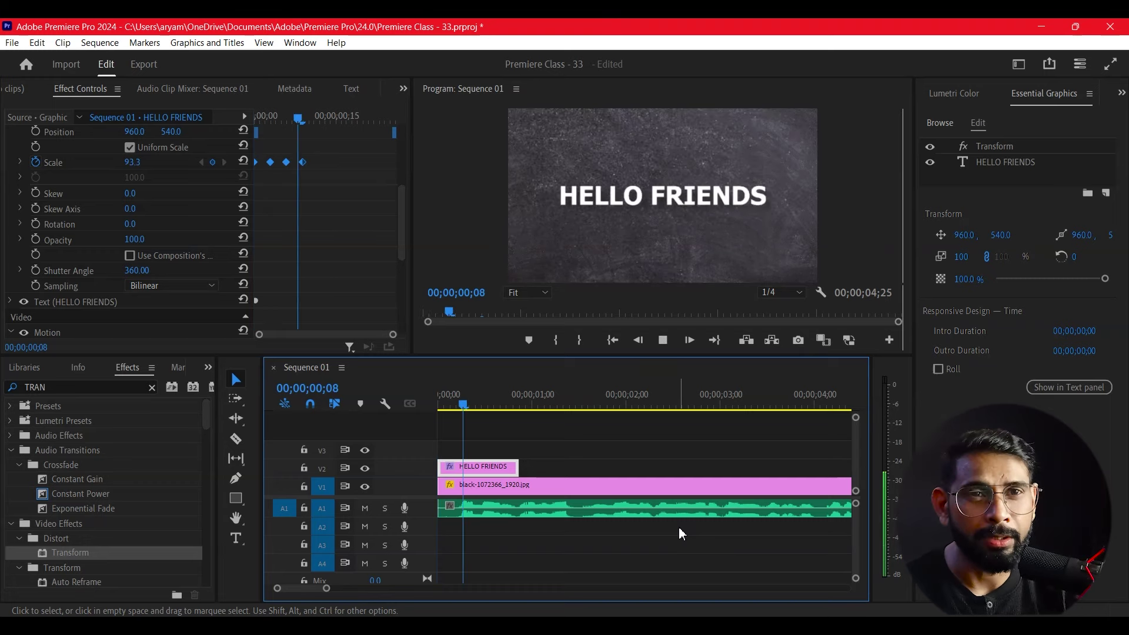
{"action": "left_click", "coordinate": [453, 406]}
{"action": "key", "text": "space"}
{"action": "key", "text": "Home"}
{"action": "key", "text": "space"}
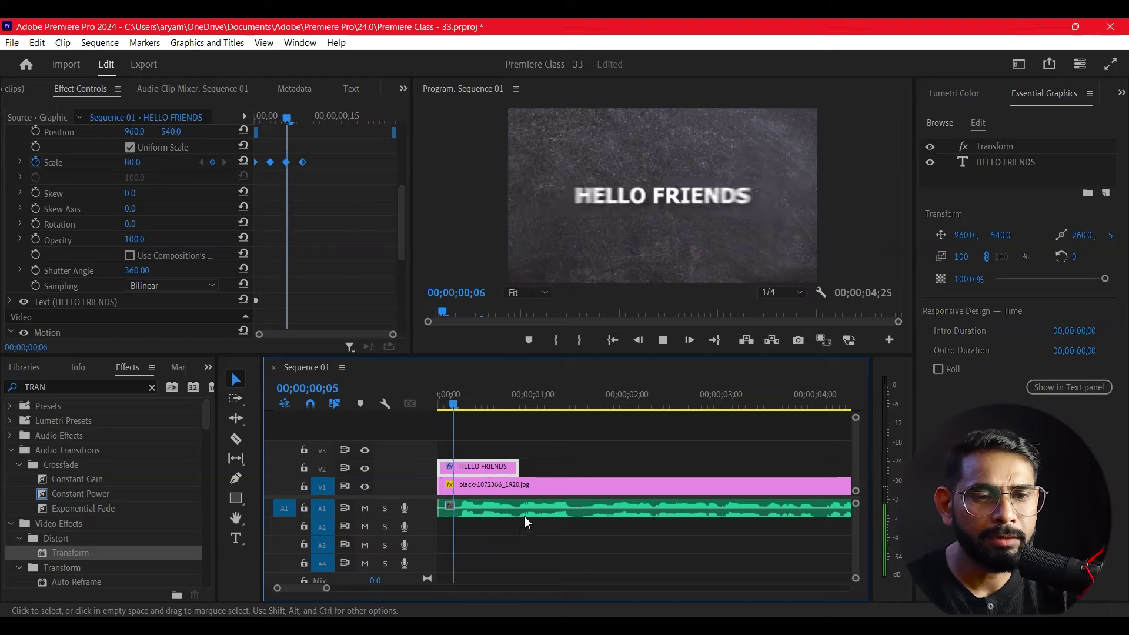
{"action": "key", "text": "space"}
Step: Select all three Scale keyframes and bring up the Transform effect's options
{"action": "left_click", "coordinate": [287, 170]}
{"action": "left_click_drag", "start_coordinate": [287, 170], "coordinate": [277, 185]}
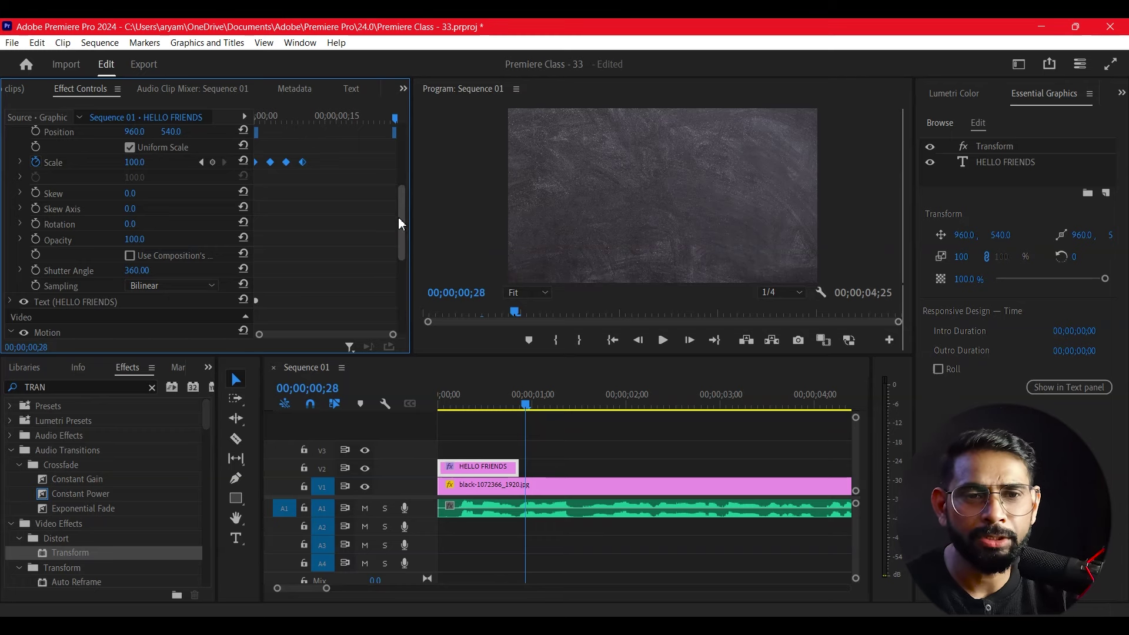
{"action": "left_click_drag", "start_coordinate": [398, 216], "coordinate": [402, 189]}
{"action": "right_click", "coordinate": [64, 162]}
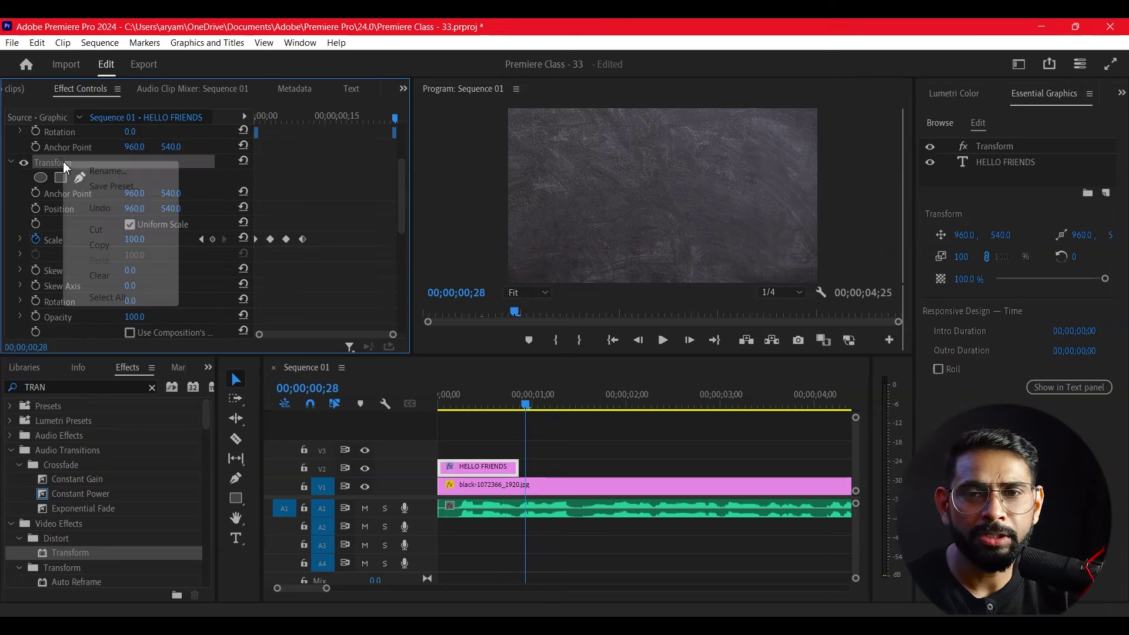
Step: Save the Transform effect as a preset named 'POP UP TEX'
{"action": "left_click", "coordinate": [114, 186]}
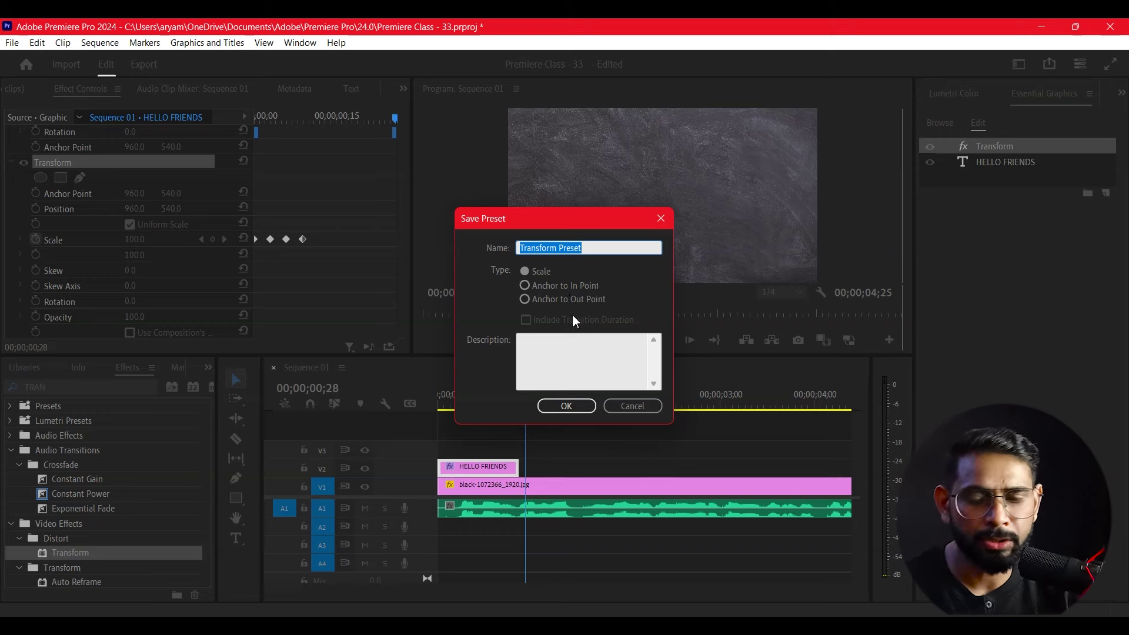
{"action": "type", "text": "ZOOM"}
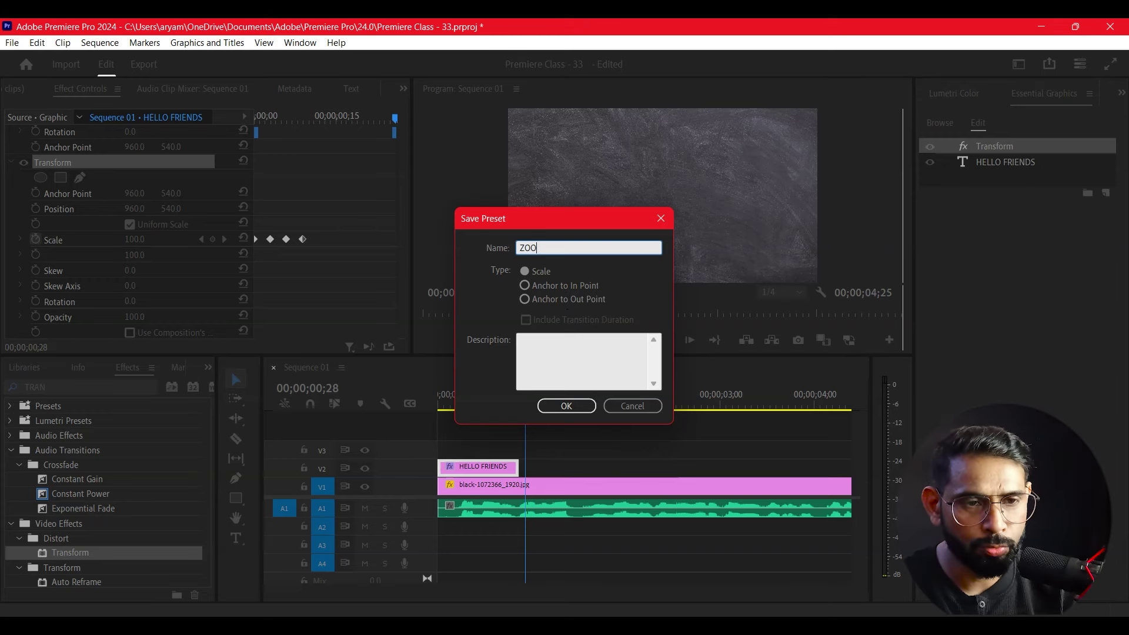
{"action": "key", "text": "BackSpace"}
{"action": "key", "text": "BackSpace"}
{"action": "key", "text": "BackSpace"}
{"action": "type", "text": "POP"}
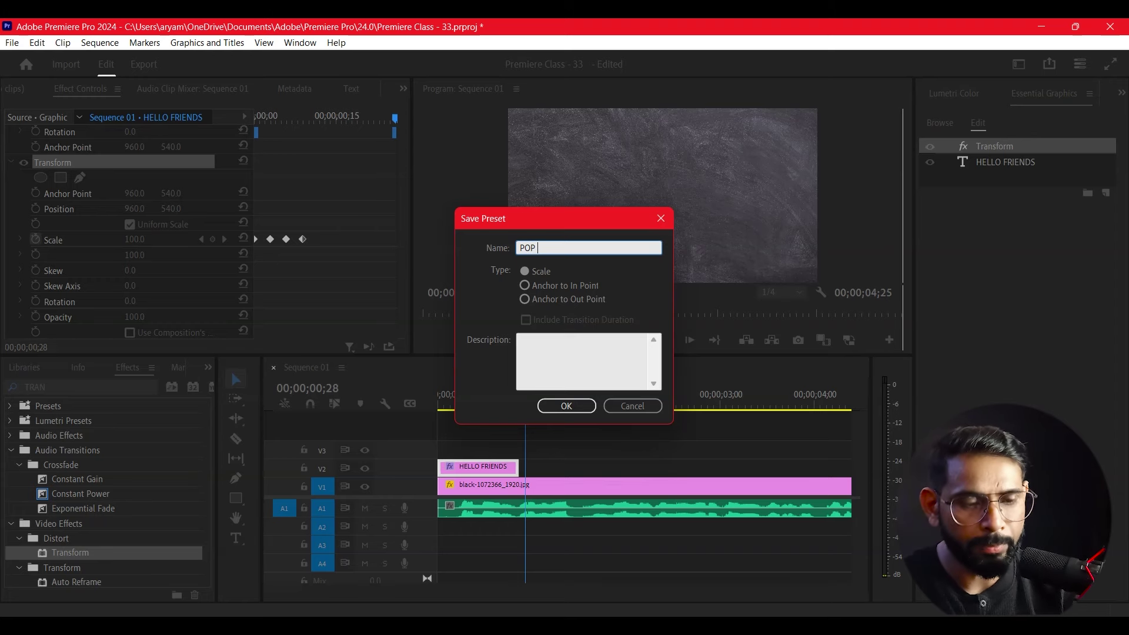
{"action": "type", "text": " UP TEX"}
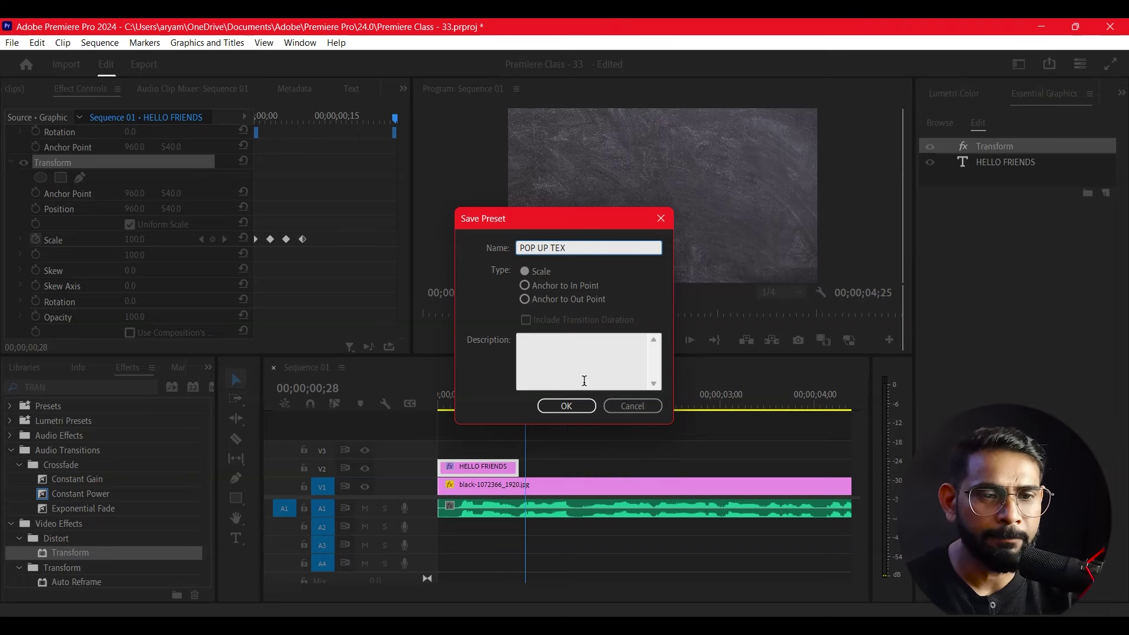
{"action": "left_click", "coordinate": [571, 407]}
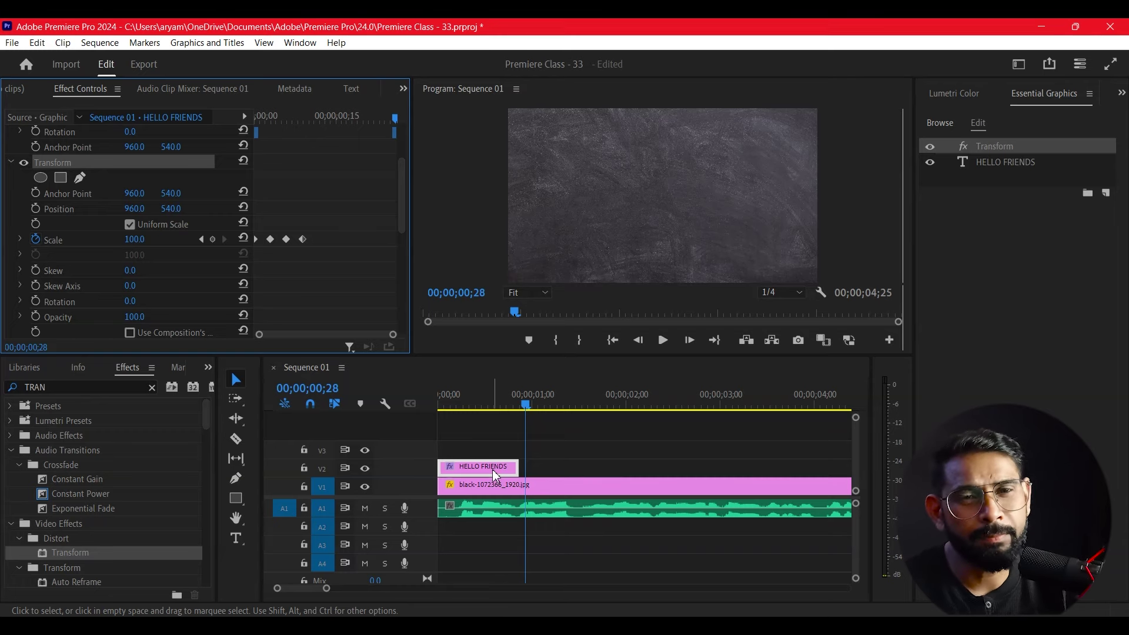
Step: Duplicate the HELLO FRIENDS clip, then empty and delete the mistaken copy
{"action": "left_click_drag", "start_coordinate": [345, 200], "coordinate": [255, 256]}
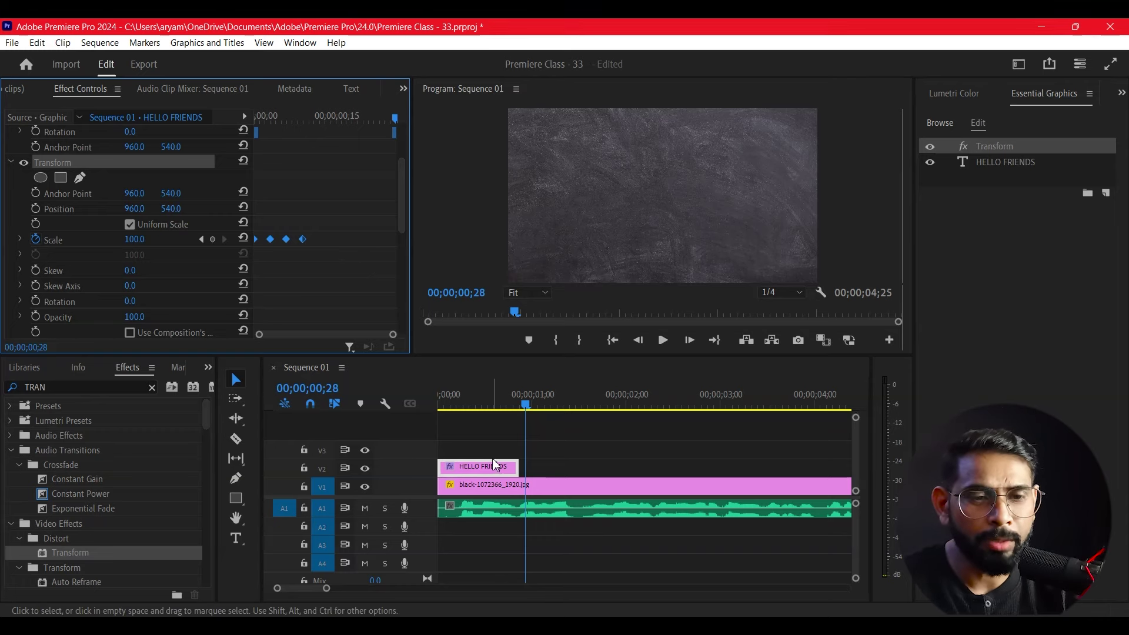
{"action": "left_click_drag", "start_coordinate": [525, 404], "coordinate": [522, 405]}
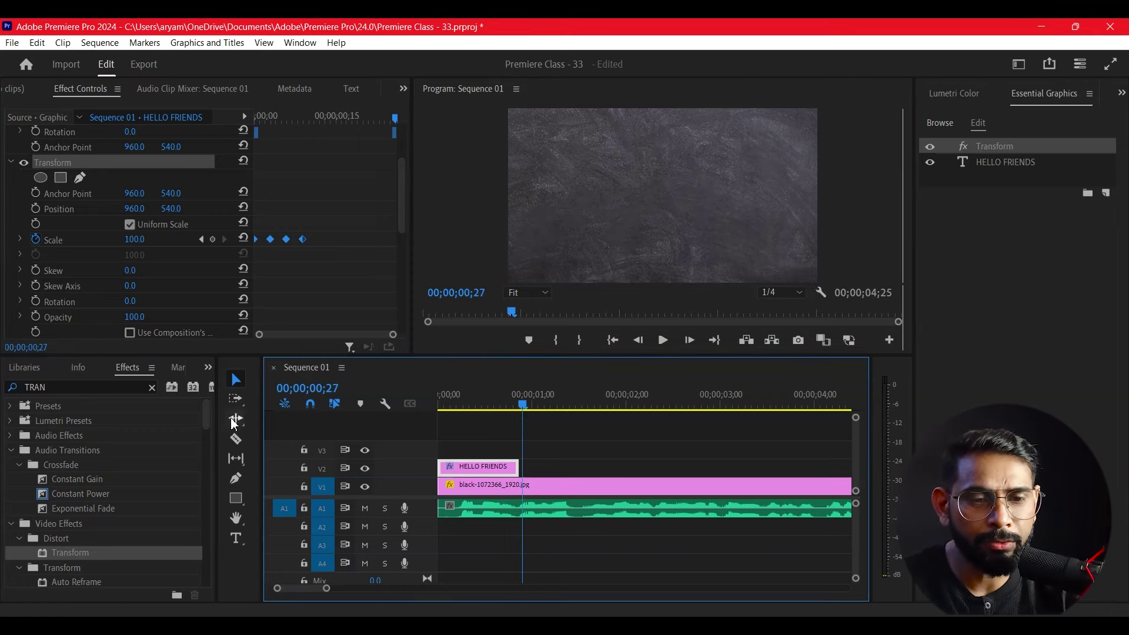
{"action": "left_click_drag", "start_coordinate": [485, 465], "coordinate": [565, 467]}
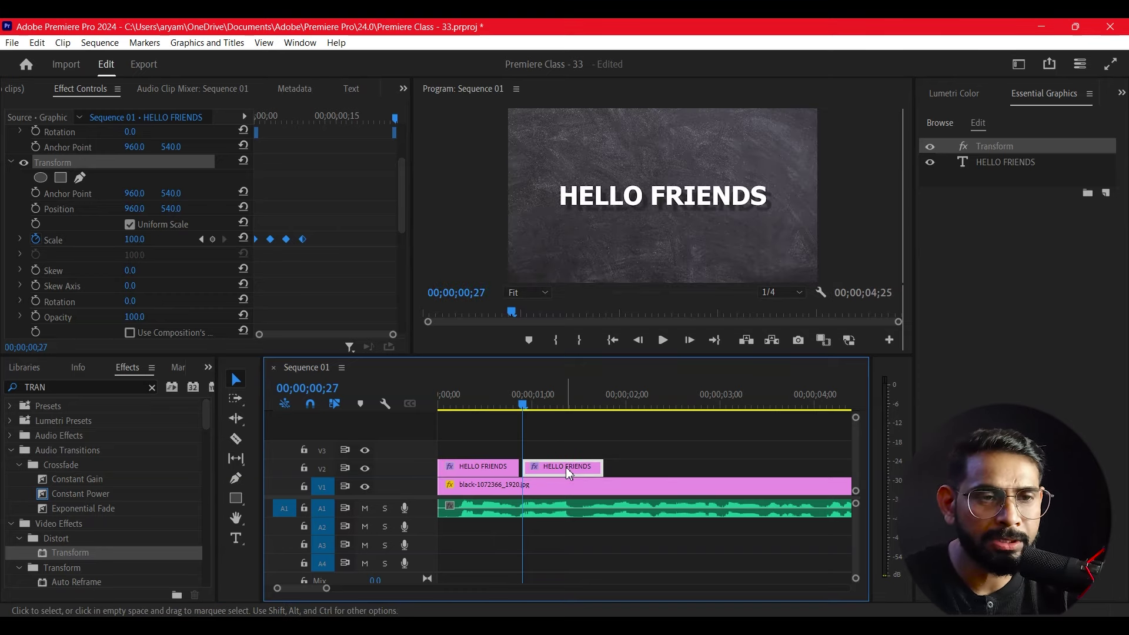
{"action": "double_click", "coordinate": [665, 202]}
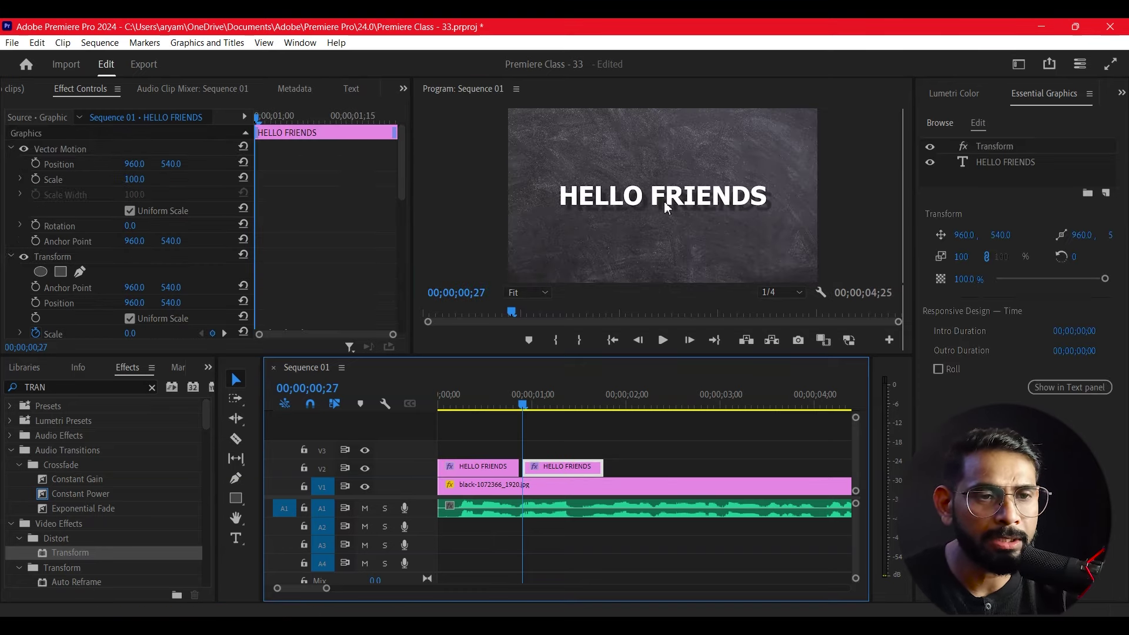
{"action": "key", "text": "BackSpace"}
{"action": "left_click", "coordinate": [236, 379]}
{"action": "left_click", "coordinate": [557, 477]}
{"action": "key", "text": "Delete"}
Step: Alt-drag a fresh HELLO FRIENDS copy onto V2 starting around 00;00;00;27
{"action": "left_click", "coordinate": [504, 405]}
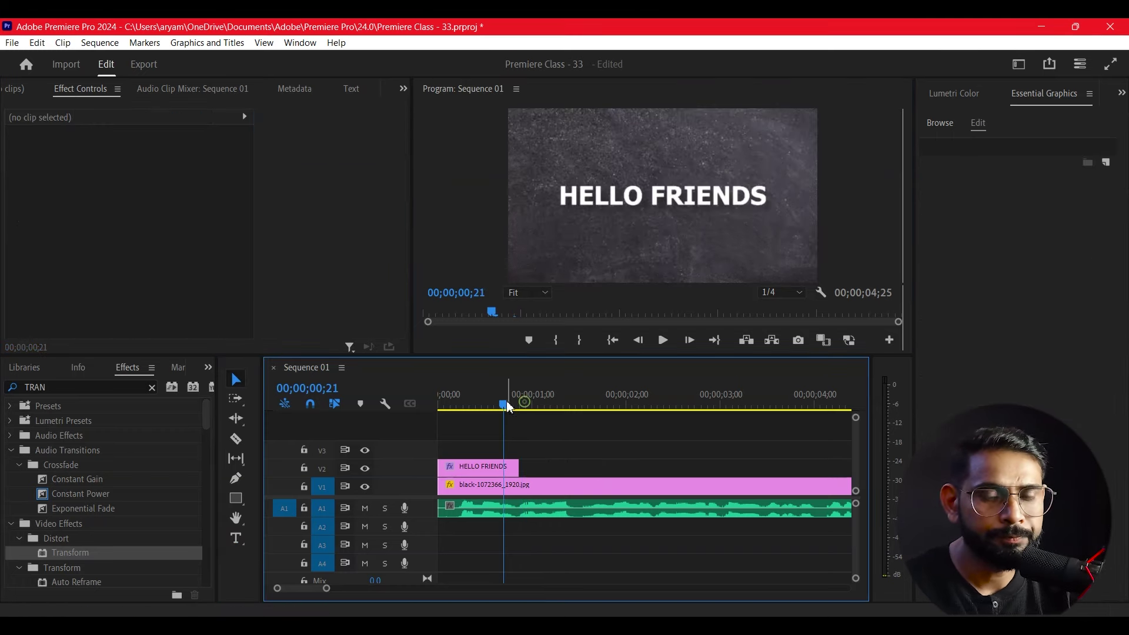
{"action": "key", "text": "space"}
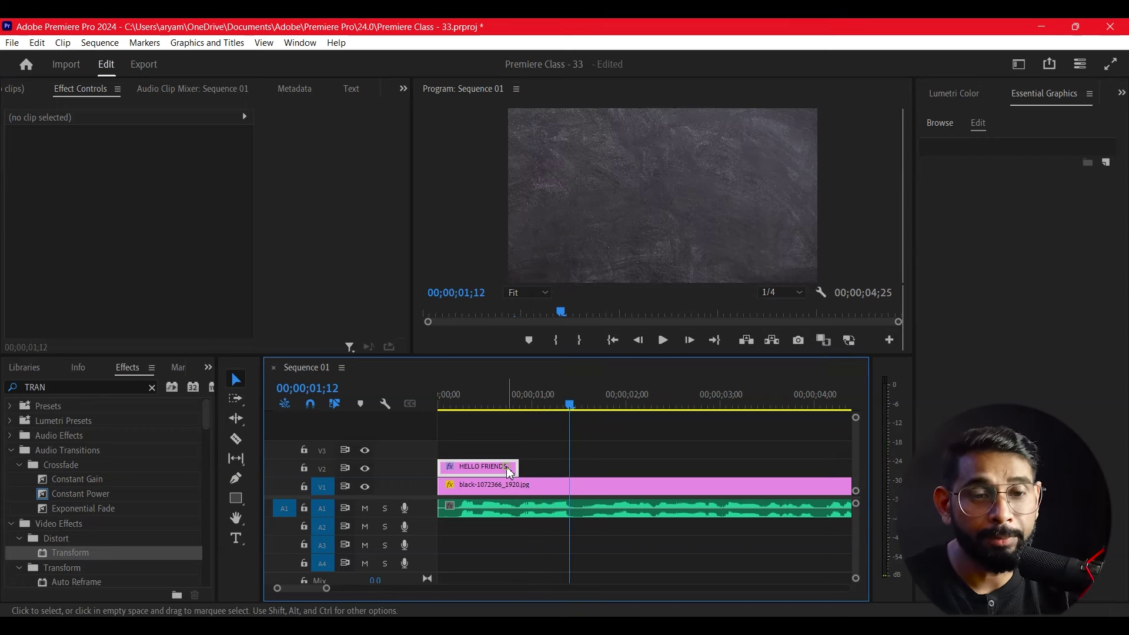
{"action": "left_click_drag", "start_coordinate": [509, 474], "coordinate": [586, 478]}
{"action": "double_click", "coordinate": [756, 198]}
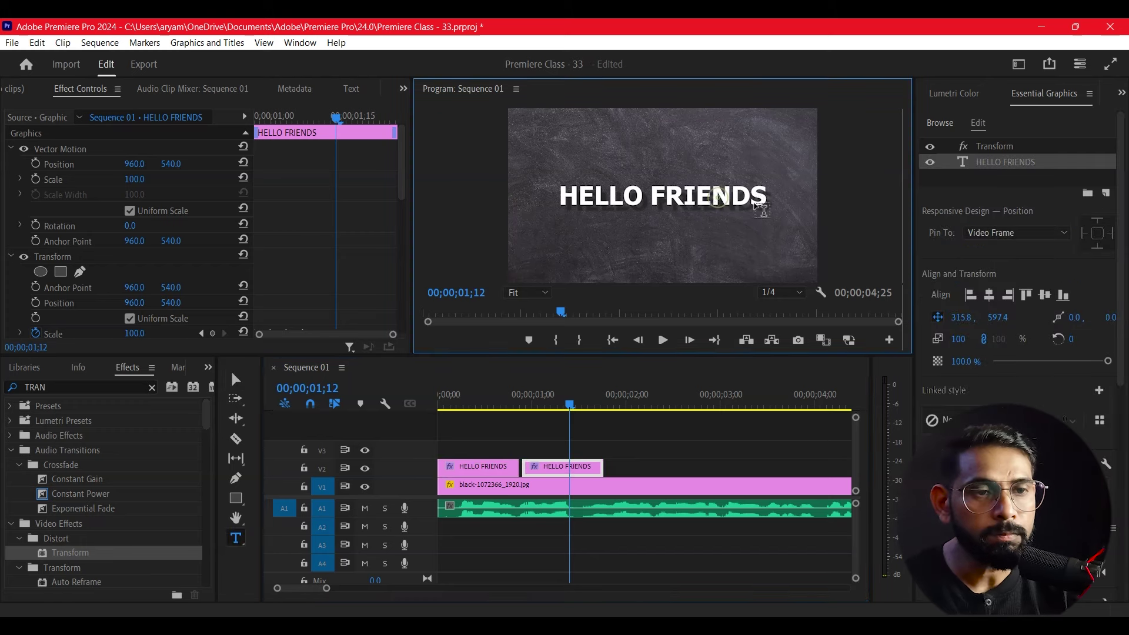
Step: Replace the title text with I'M AMIT and centre it horizontally and vertically in the frame
{"action": "key", "text": "ctrl+a"}
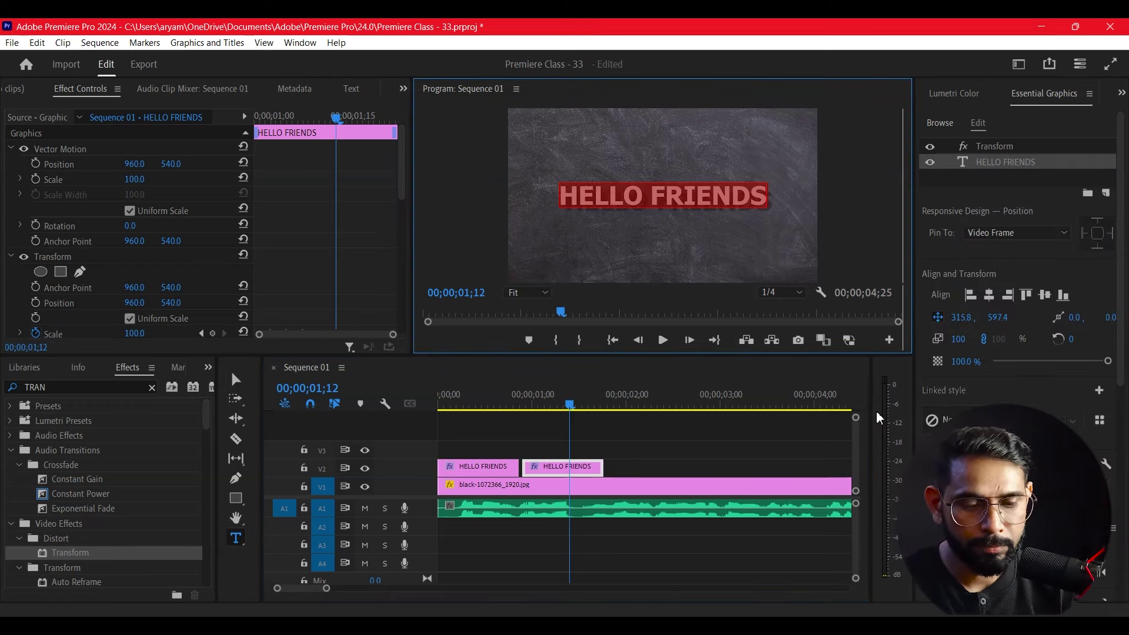
{"action": "key", "text": "BackSpace"}
{"action": "type", "text": "I'M AMIT"}
{"action": "left_click", "coordinate": [236, 378]}
{"action": "left_click", "coordinate": [556, 270]}
{"action": "left_click", "coordinate": [989, 296]}
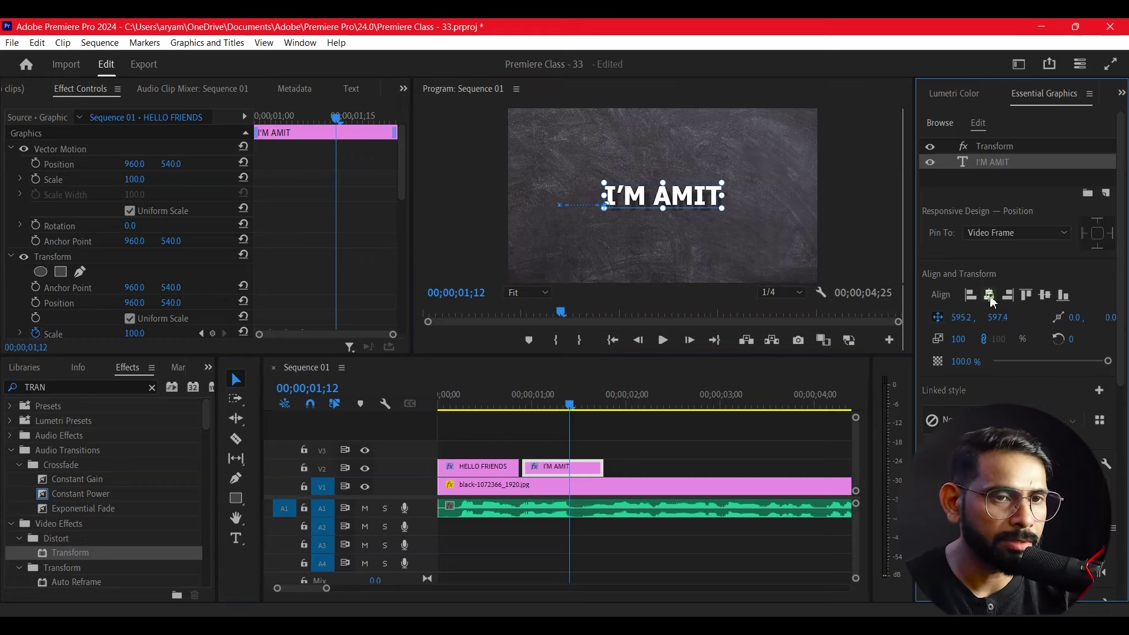
{"action": "left_click", "coordinate": [1041, 297]}
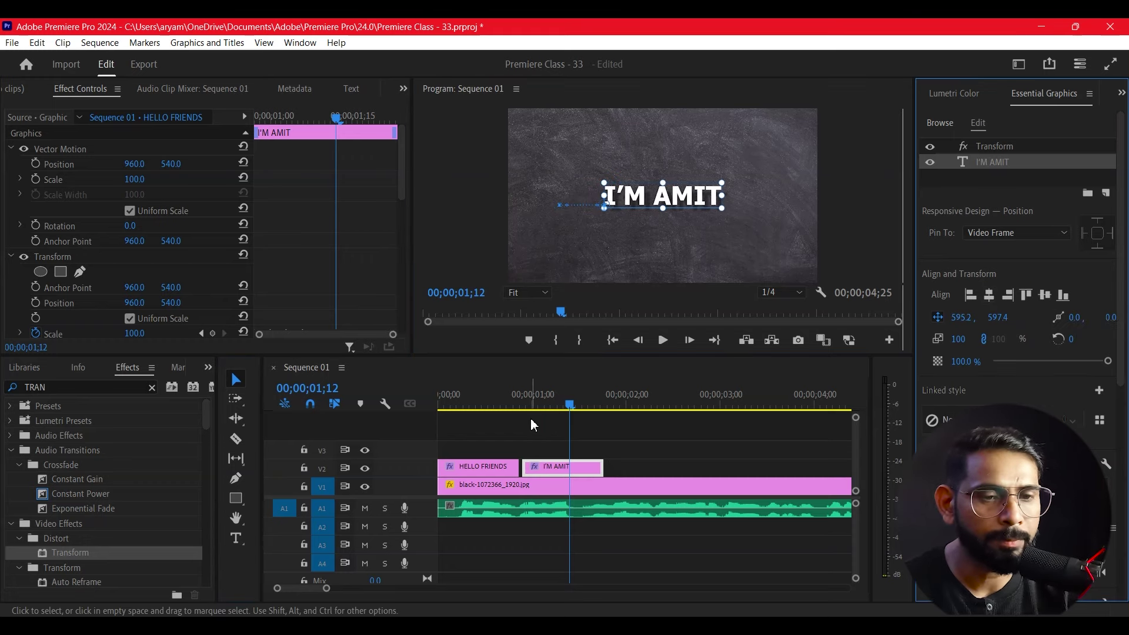
Step: Play the sequence from the start to preview HELLO FRIENDS and I'M AMIT
{"action": "left_click", "coordinate": [610, 520]}
{"action": "key", "text": "Home"}
{"action": "key", "text": "space"}
{"action": "key", "text": "space"}
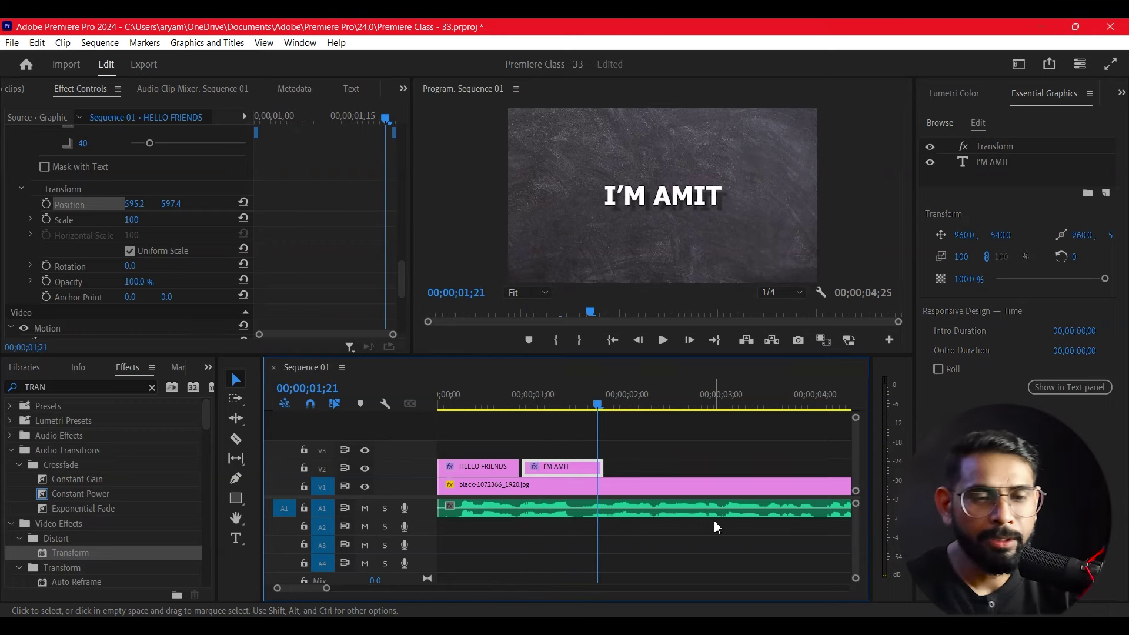
{"action": "key", "text": "space"}
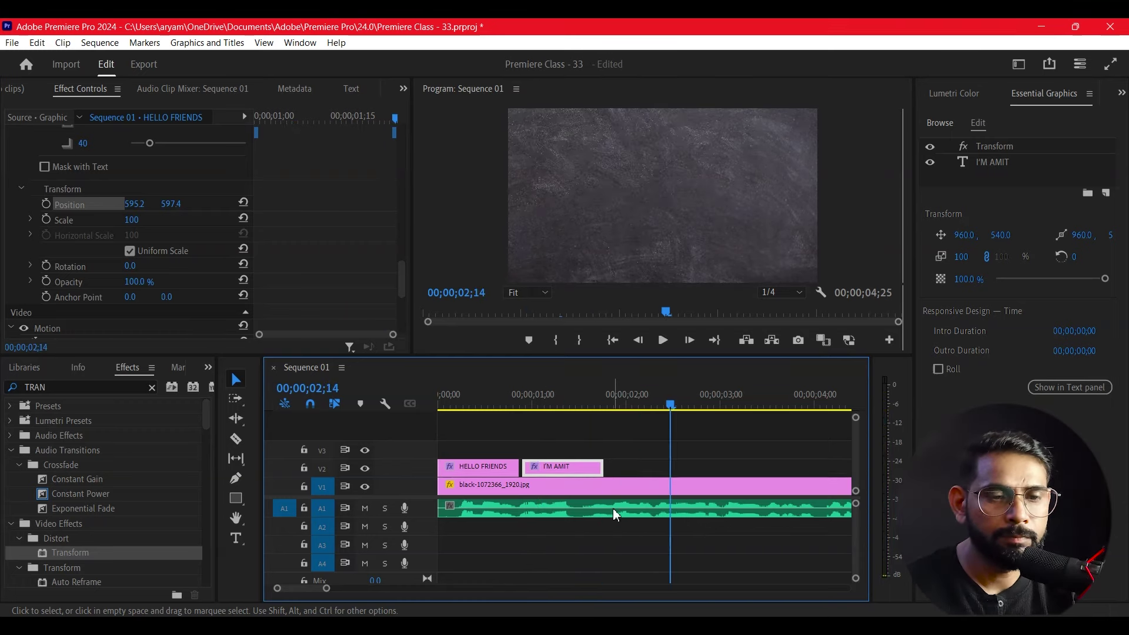
Step: Trim the end of the I'M AMIT clip shorter, preview it, and duplicate it after itself
{"action": "left_click_drag", "start_coordinate": [600, 466], "coordinate": [590, 466]}
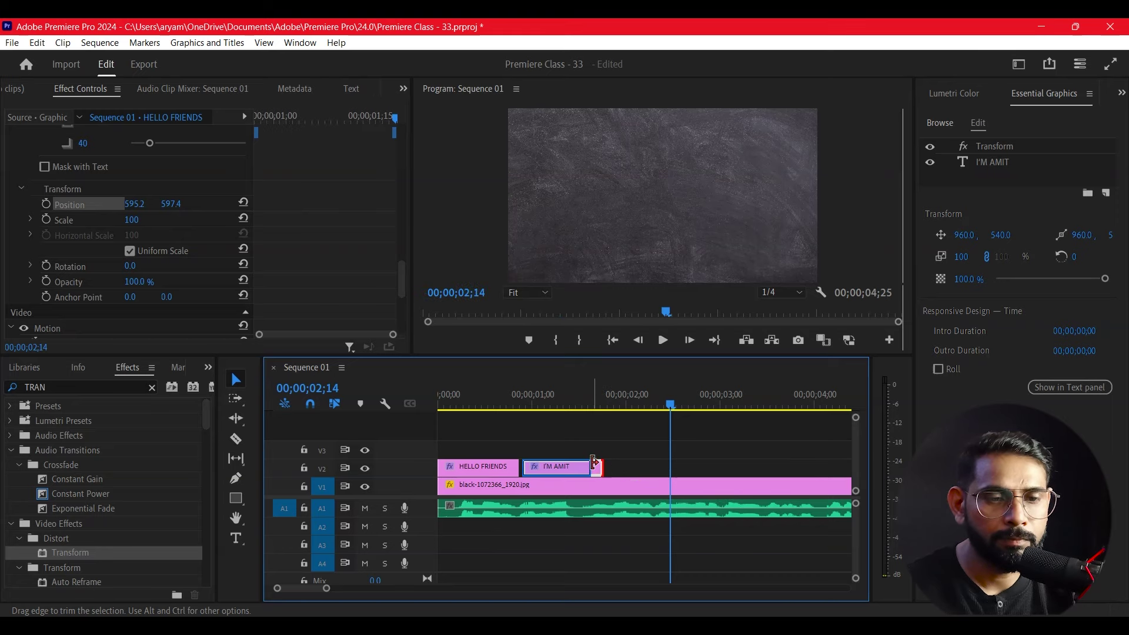
{"action": "left_click_drag", "start_coordinate": [594, 394], "coordinate": [411, 407]}
{"action": "key", "text": "space"}
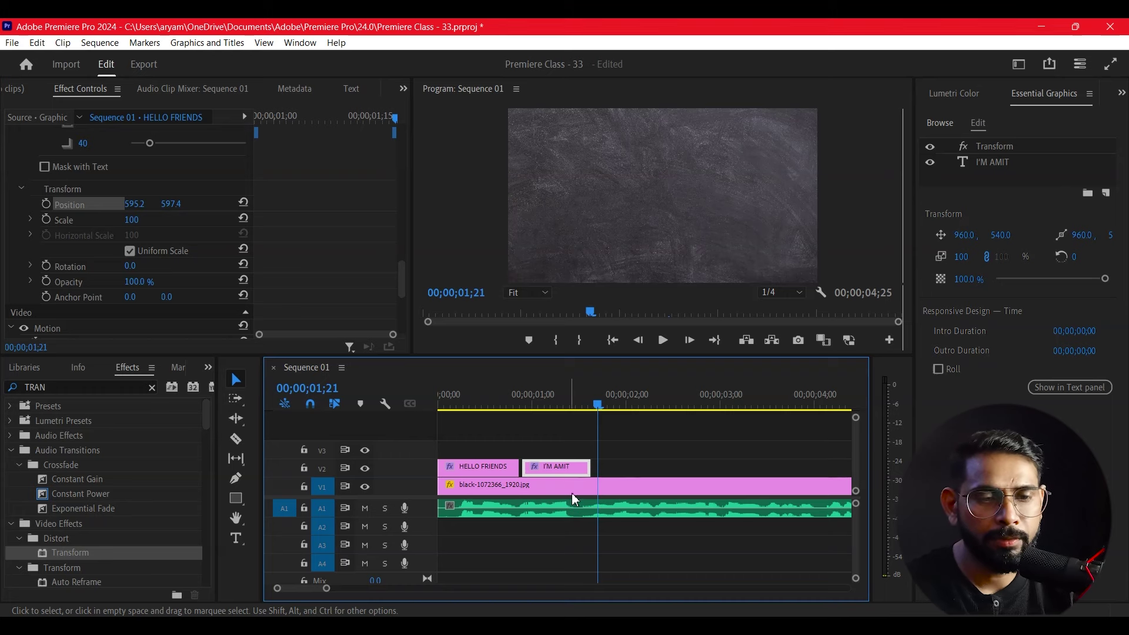
{"action": "key", "text": "space"}
{"action": "key", "text": "space"}
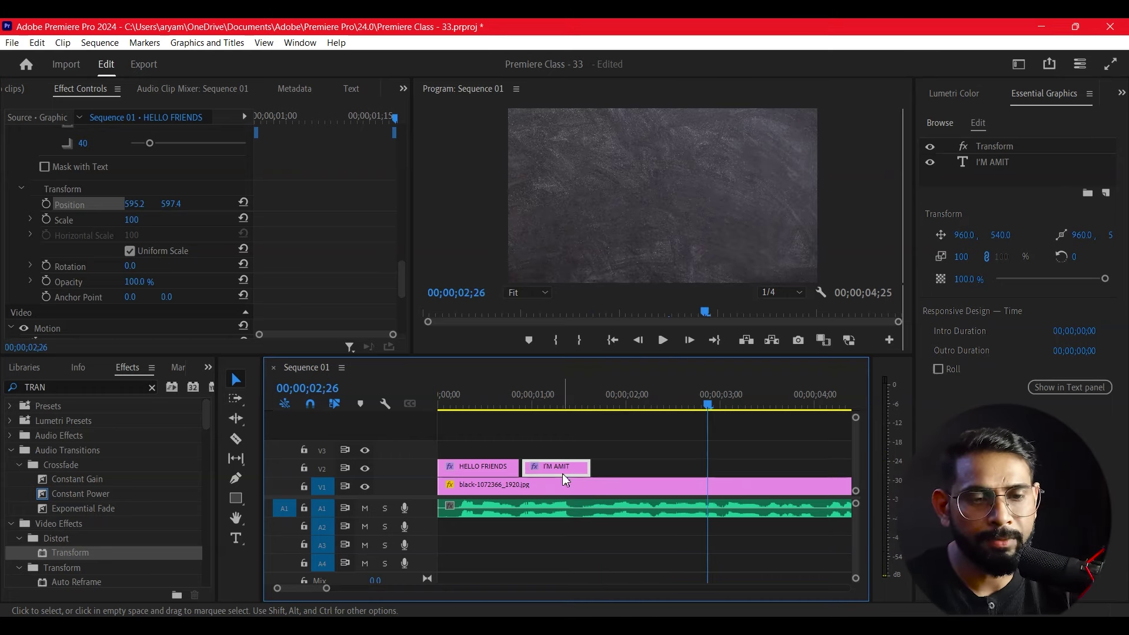
{"action": "left_click_drag", "start_coordinate": [564, 477], "coordinate": [641, 470]}
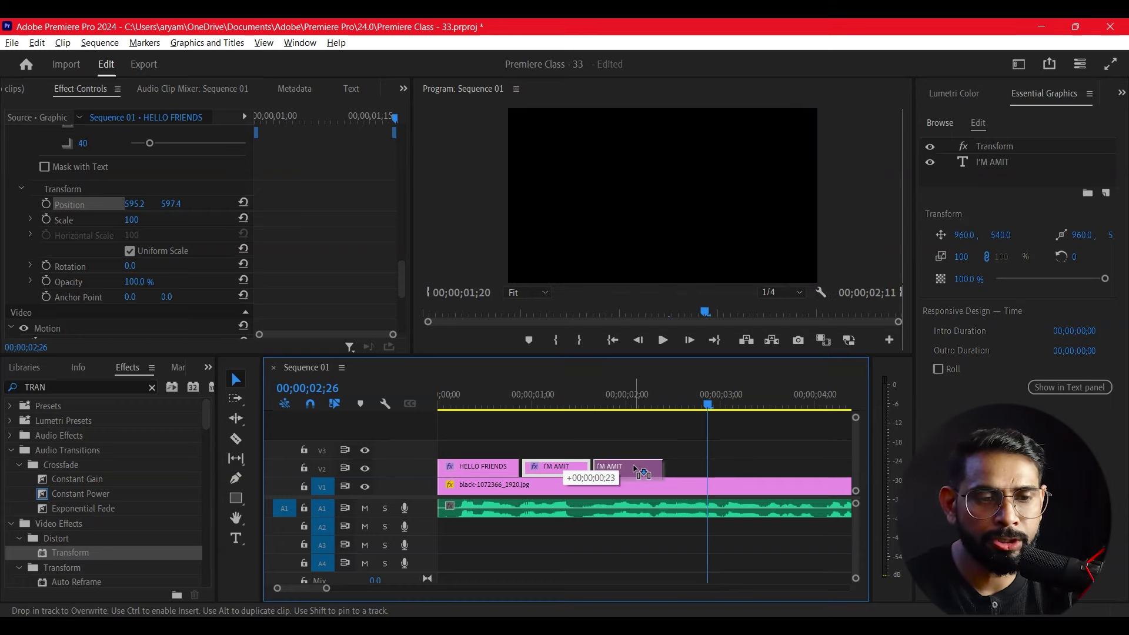
Step: Preview the copied third title and open its graphics for editing with the playhead on it
{"action": "key", "text": "space"}
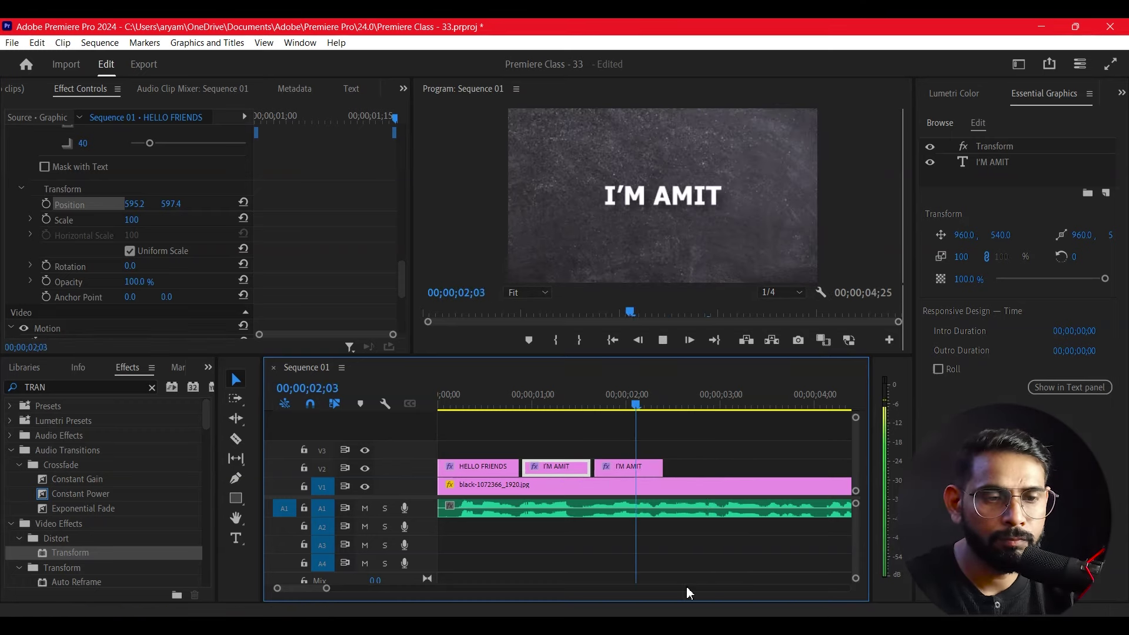
{"action": "key", "text": "space"}
{"action": "left_click", "coordinate": [642, 474]}
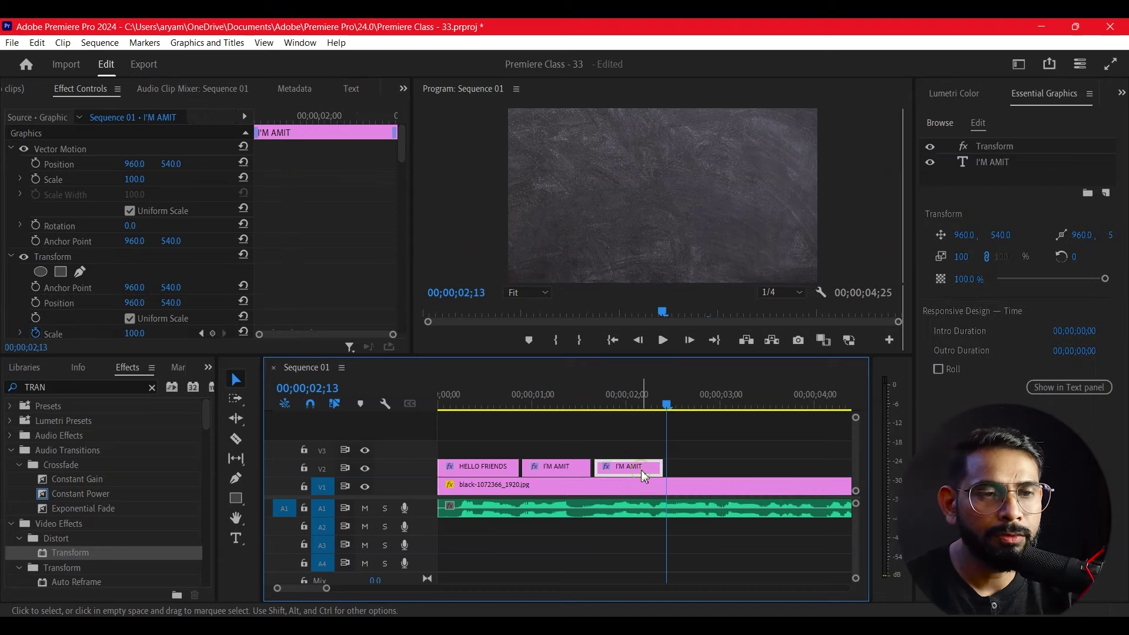
{"action": "double_click", "coordinate": [641, 471]}
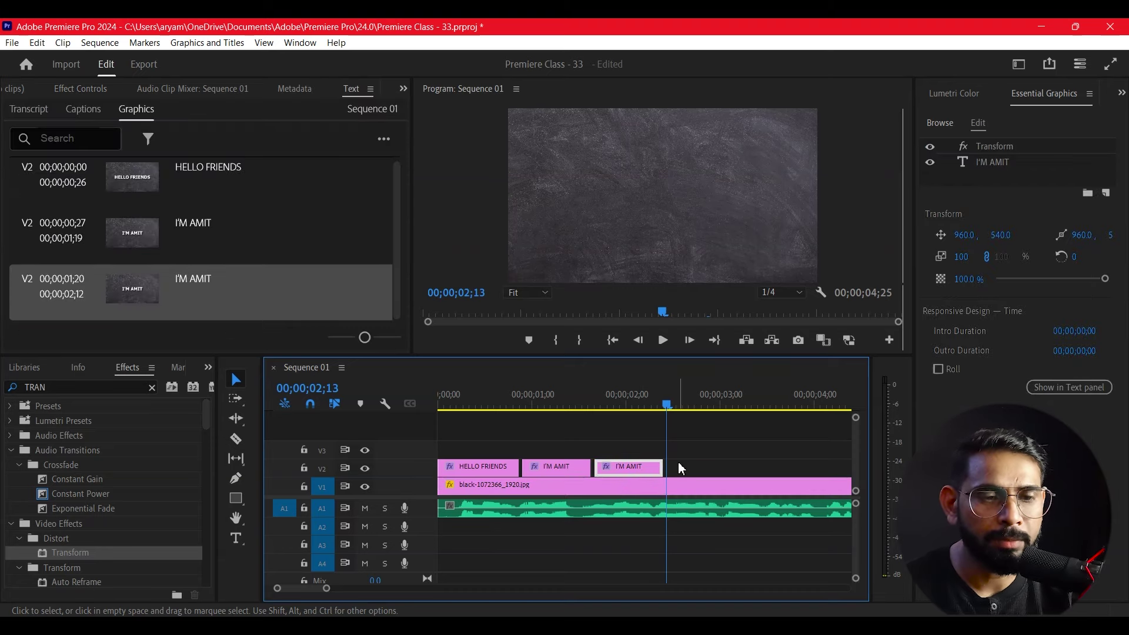
{"action": "mouse_move", "coordinate": [666, 407]}
{"action": "left_mouse_down"}
{"action": "mouse_move", "coordinate": [607, 416]}
{"action": "mouse_move", "coordinate": [617, 418]}
{"action": "left_mouse_up"}
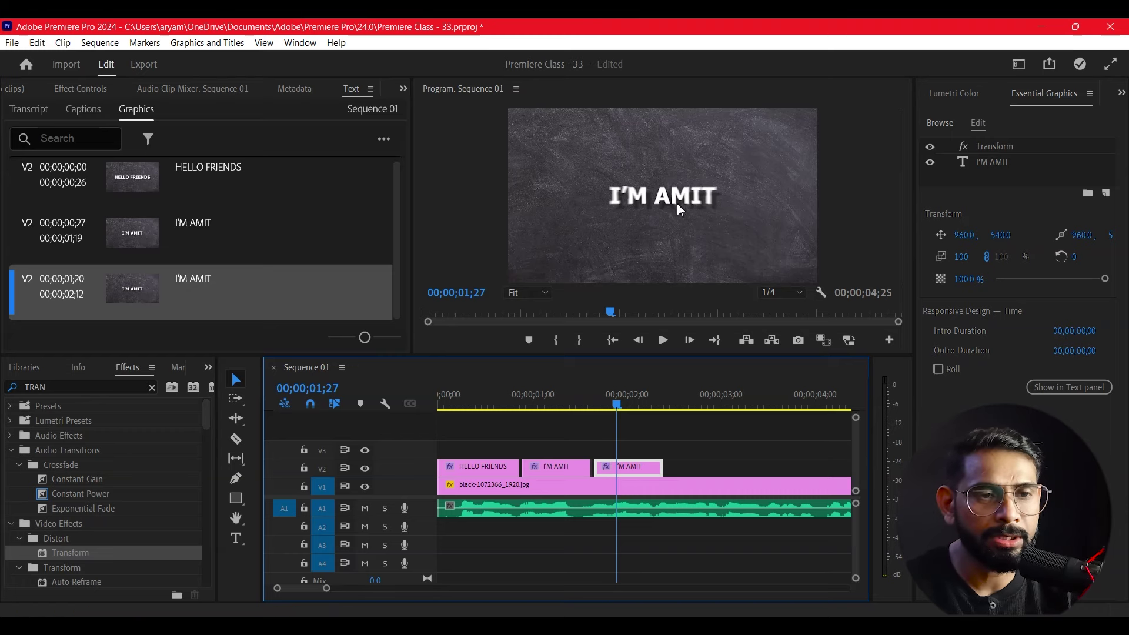
Step: Retype the third title as YOU ARE WATCHING, centre it horizontally, and play back from the start
{"action": "key", "text": "t"}
{"action": "type", "text": "YOU ARE WATCHING"}
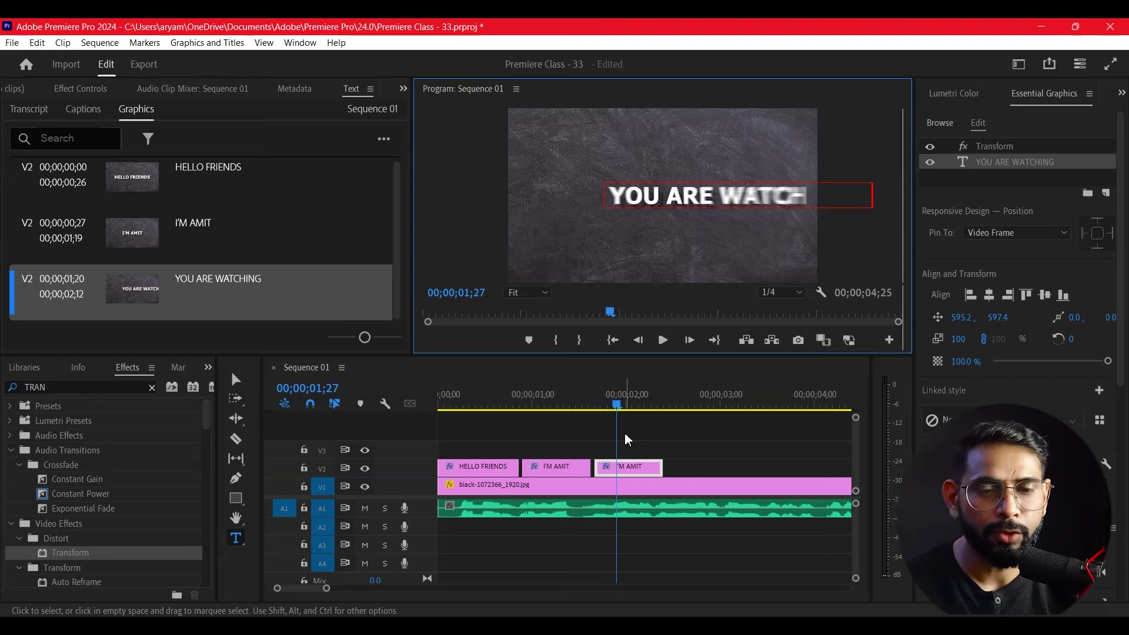
{"action": "left_click", "coordinate": [236, 380]}
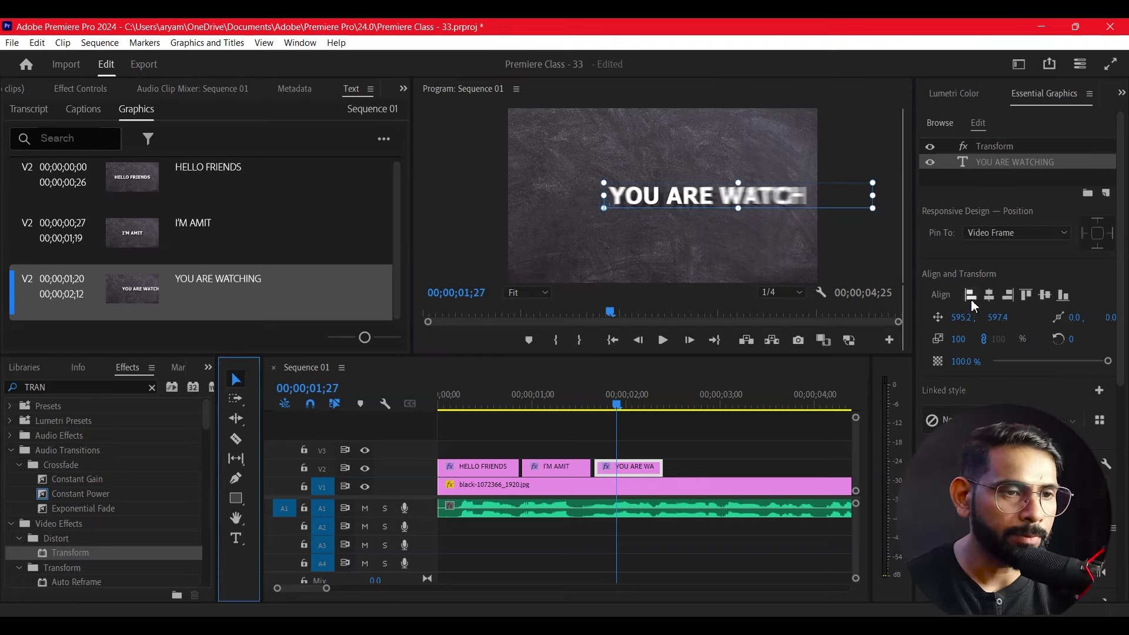
{"action": "left_click", "coordinate": [971, 295]}
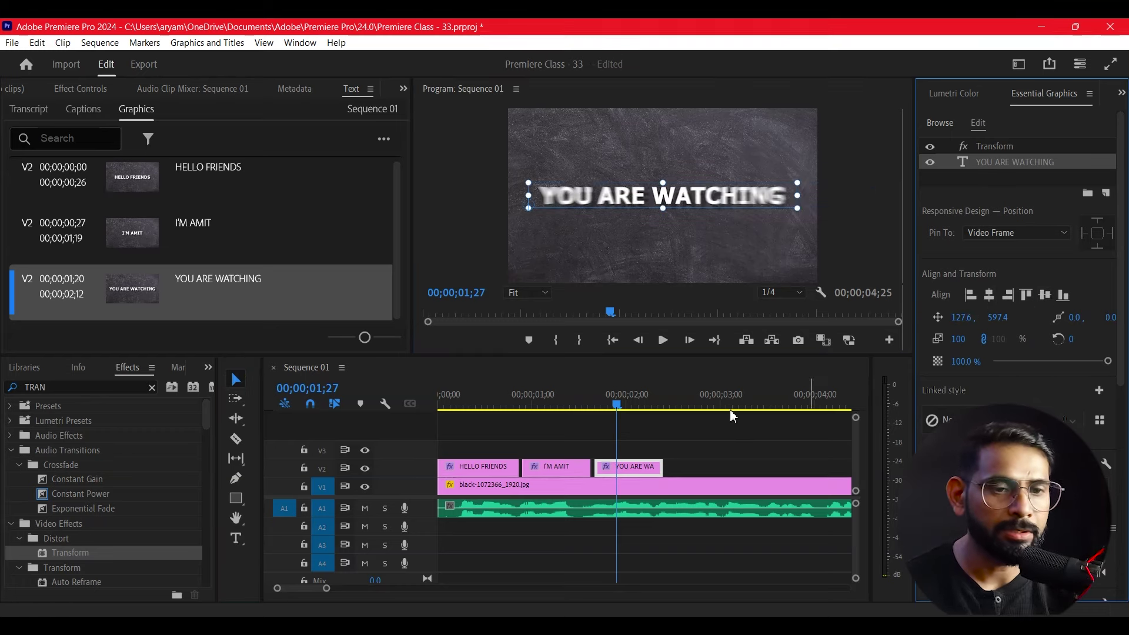
{"action": "left_click", "coordinate": [589, 531]}
{"action": "key", "text": "Home"}
{"action": "key", "text": "space"}
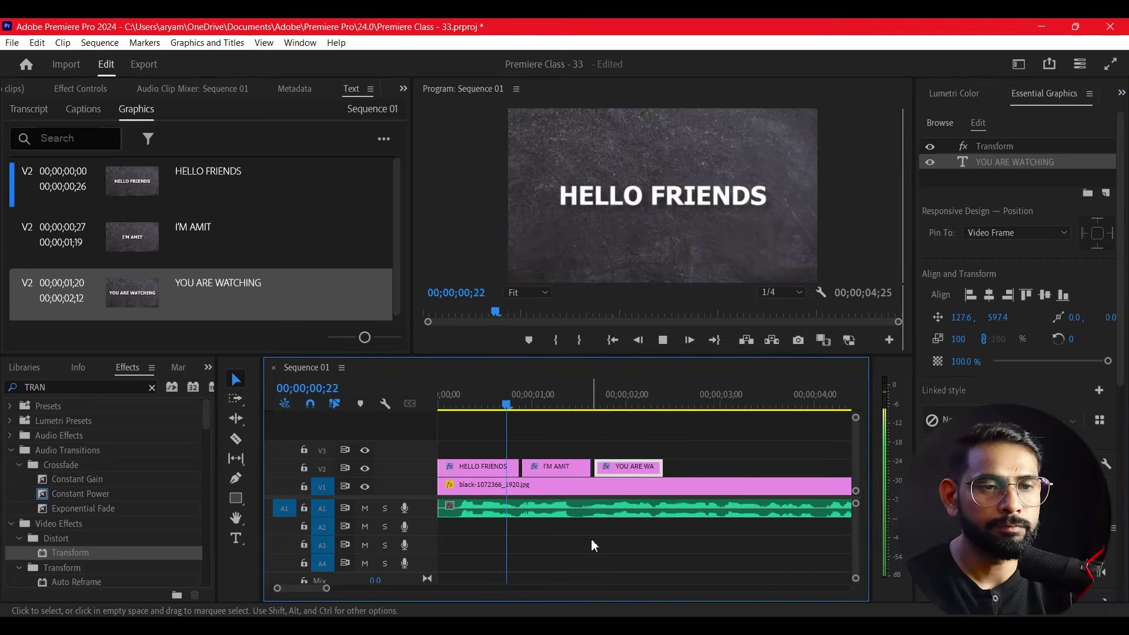
{"action": "key", "text": "space"}
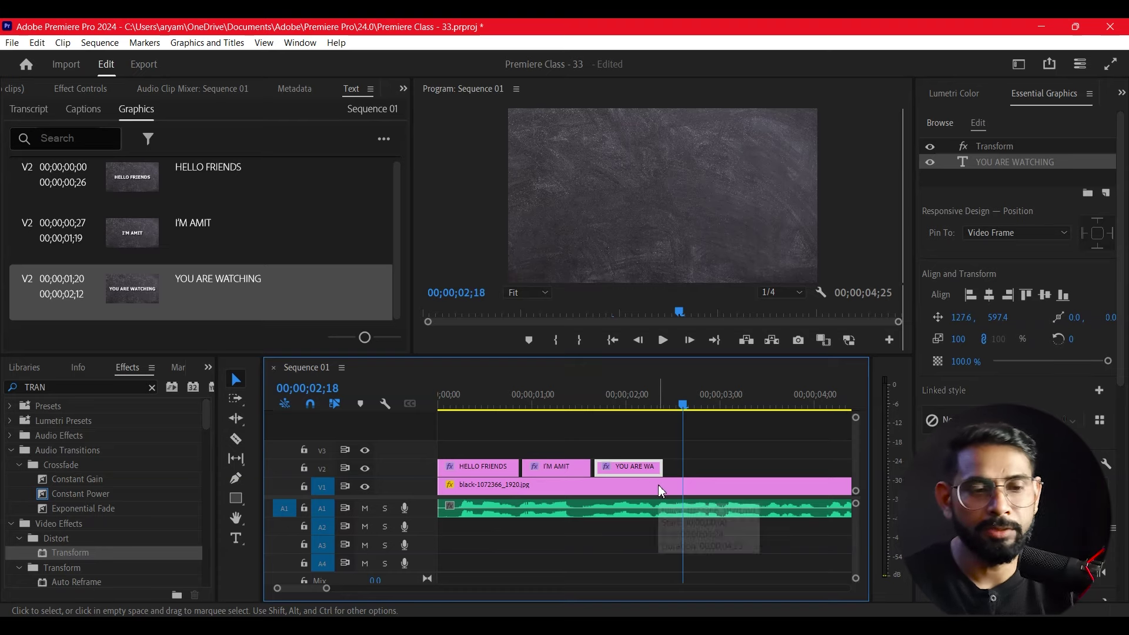
Step: Duplicate the YOU ARE WATCHING clip into MY YOUTUBE CHANNEL and DREAM-CT TUTOR titles, centring each
{"action": "left_click_drag", "start_coordinate": [644, 467], "coordinate": [716, 472]}
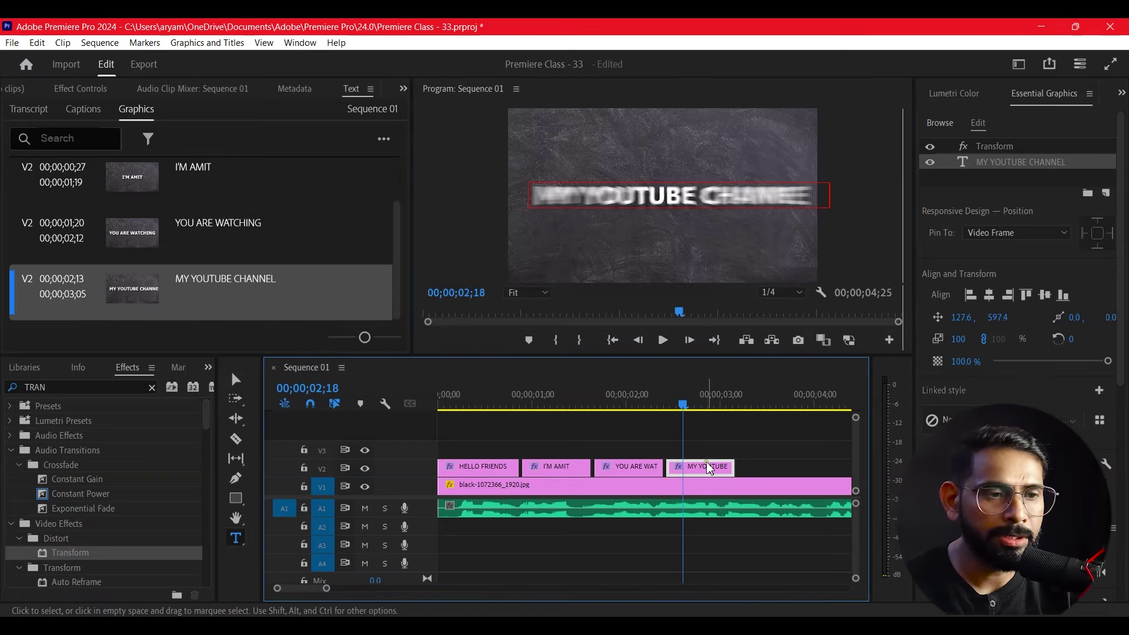
{"action": "left_click", "coordinate": [989, 296]}
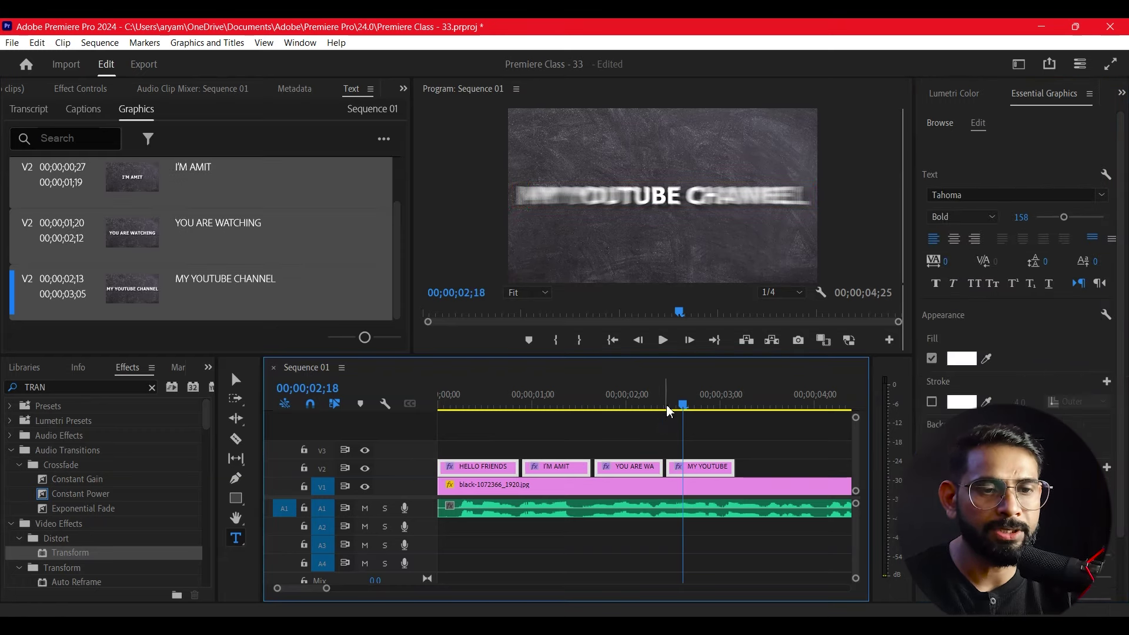
{"action": "key", "text": "Home"}
{"action": "key", "text": "space"}
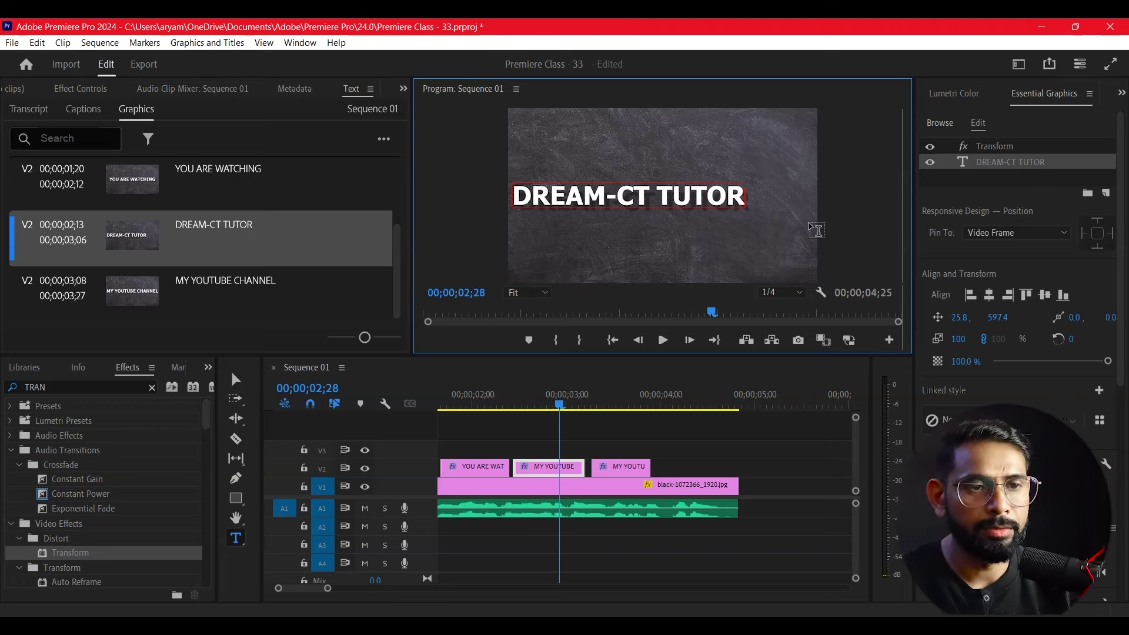
{"action": "left_click", "coordinate": [231, 382]}
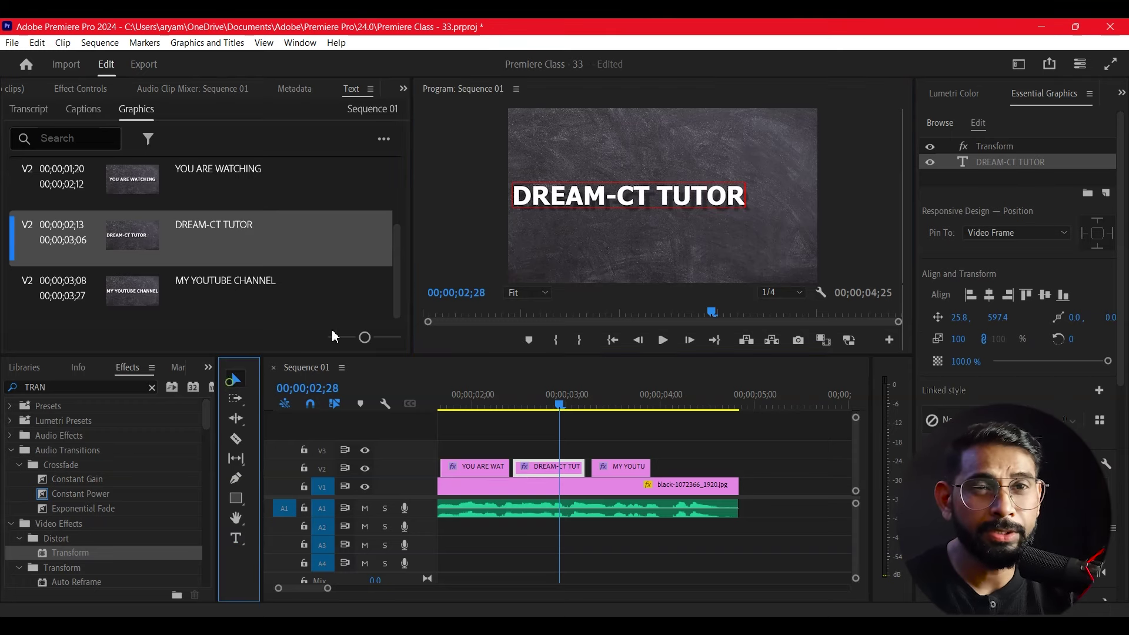
{"action": "left_click", "coordinate": [990, 296]}
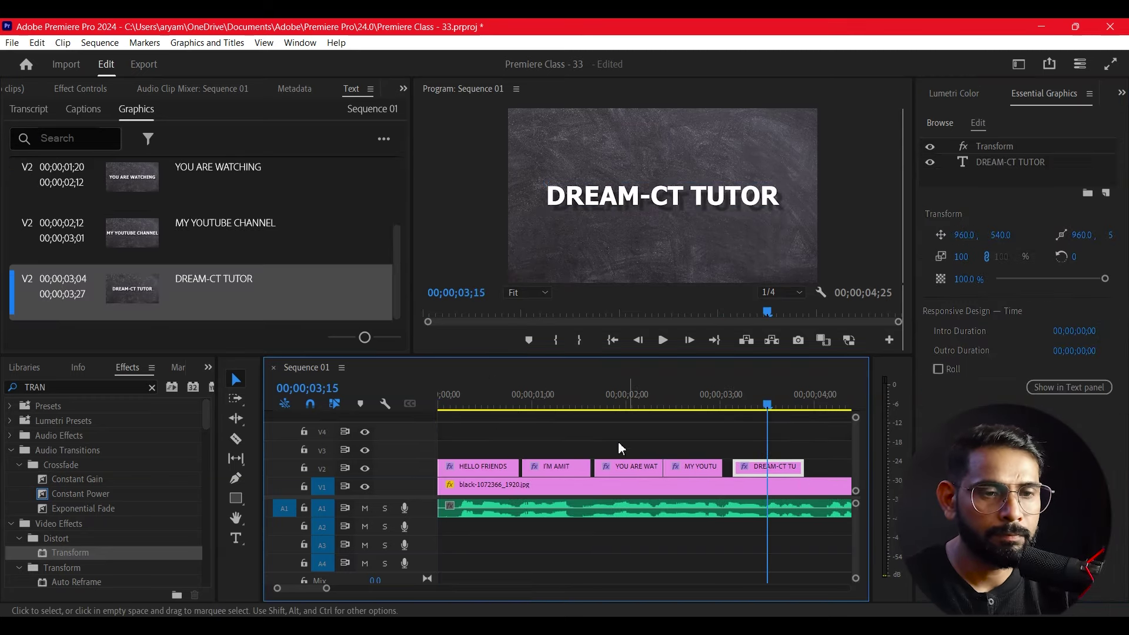
Step: Preview the later titles, zooming the timeline out and back in
{"action": "left_click", "coordinate": [605, 400]}
{"action": "key", "text": "space"}
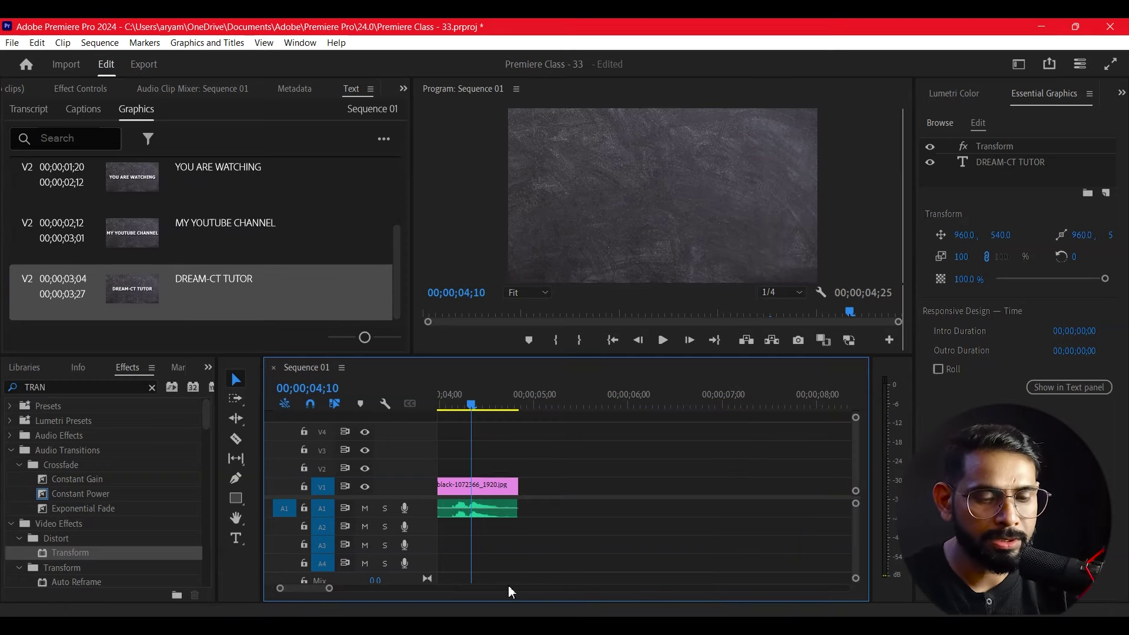
{"action": "key", "text": "minus"}
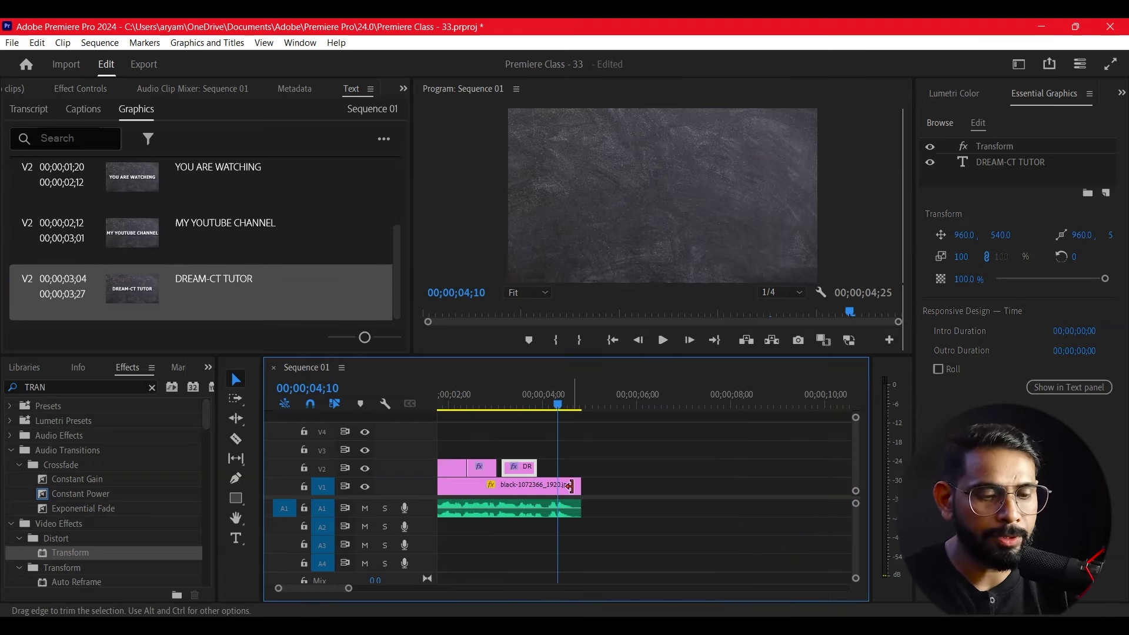
{"action": "key", "text": "equal"}
Step: Copy the DREAM-CT TUTOR clip onto V2 and make the copy a horizontally centred TUTOR title
{"action": "left_click_drag", "start_coordinate": [570, 475], "coordinate": [646, 479]}
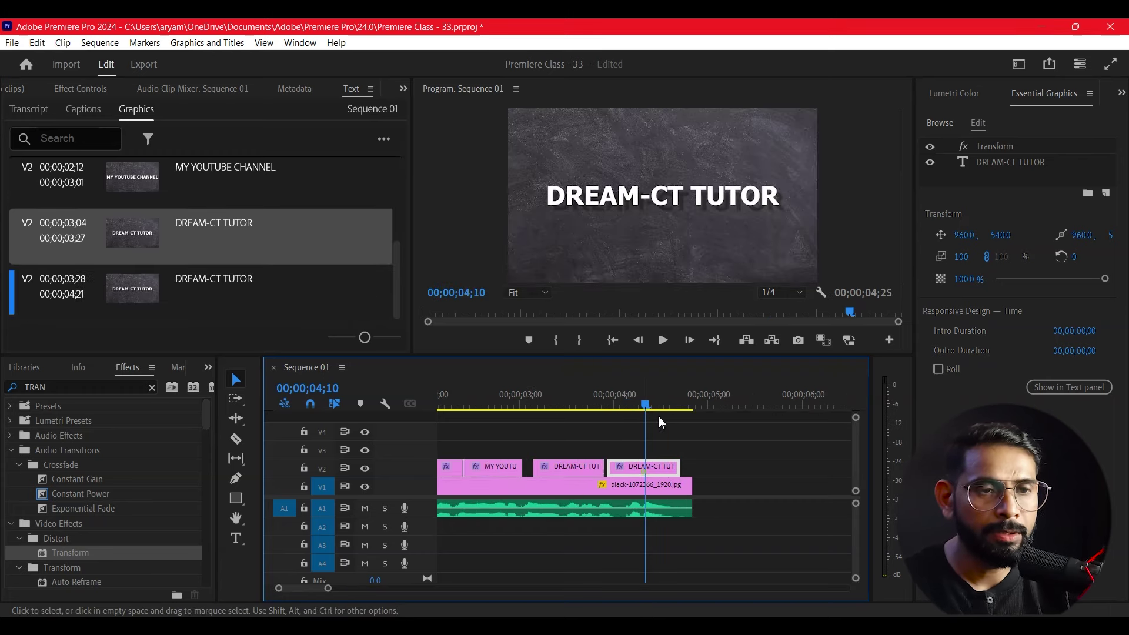
{"action": "left_click", "coordinate": [684, 210]}
{"action": "double_click", "coordinate": [684, 210]}
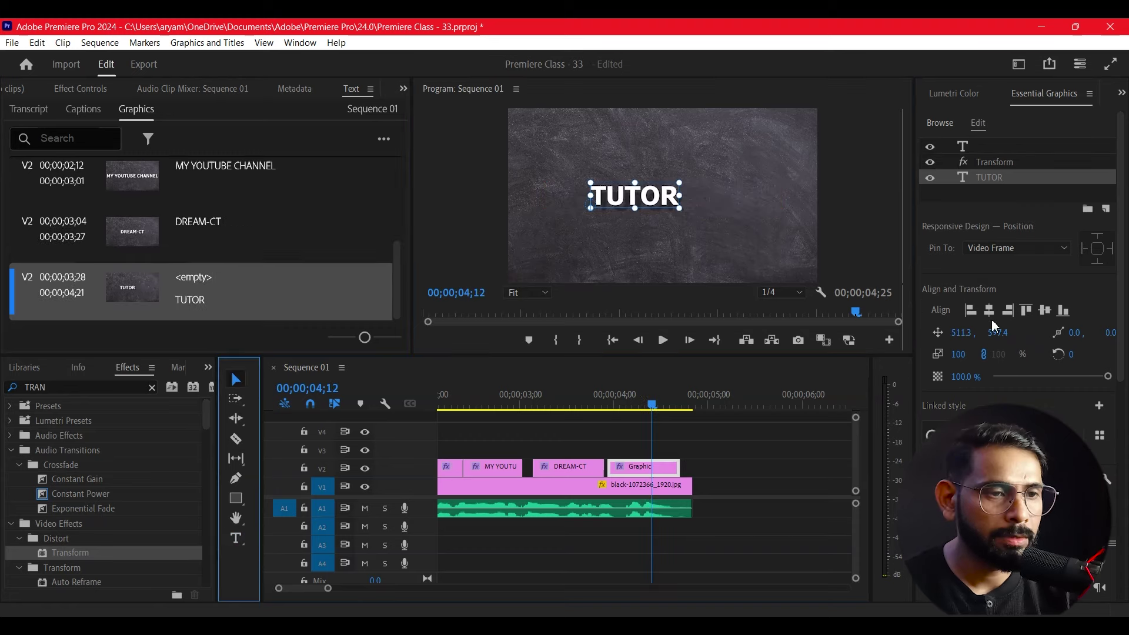
{"action": "left_click", "coordinate": [990, 312]}
{"action": "left_click_drag", "start_coordinate": [651, 405], "coordinate": [623, 405]}
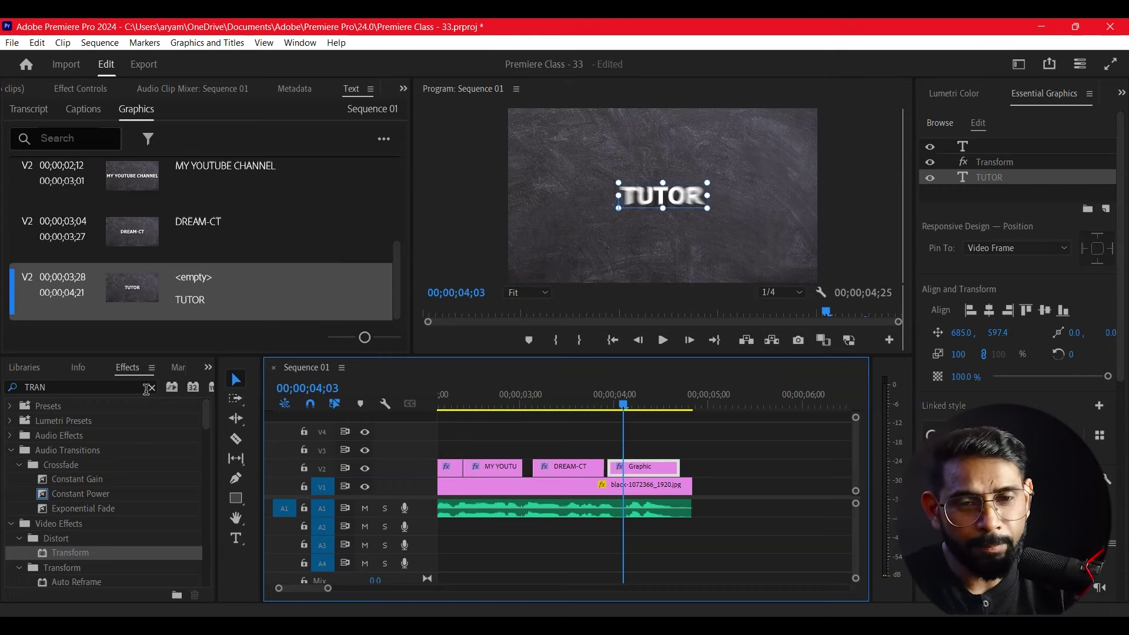
{"action": "left_click", "coordinate": [204, 369]}
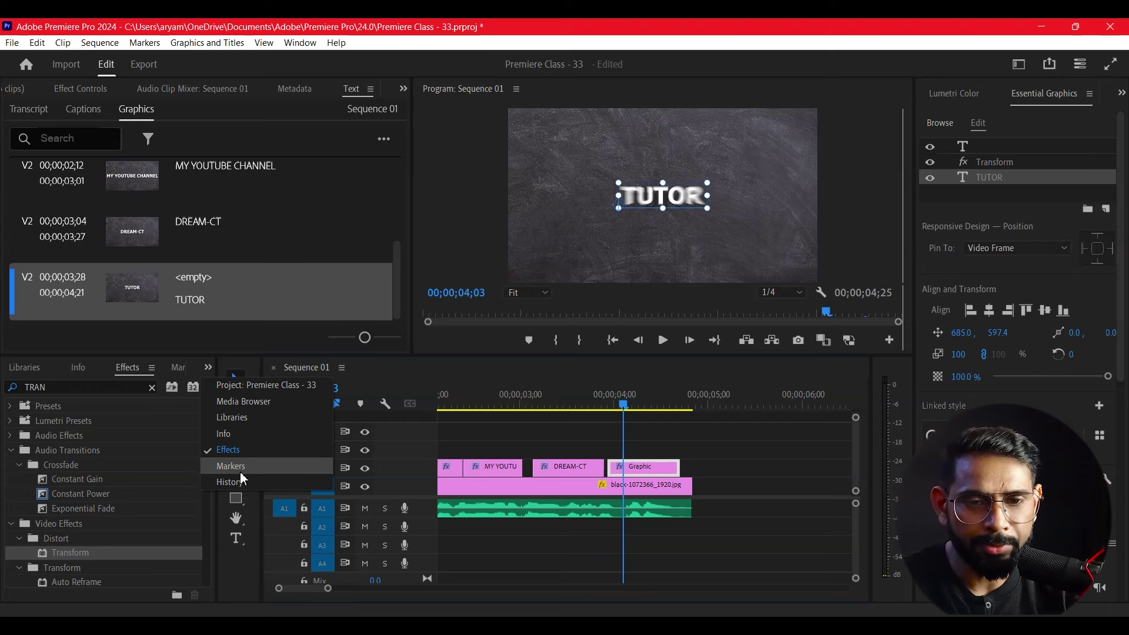
Step: Show the Effects panel with no search filter, expand Presets, and select the POP UP TEX preset
{"action": "left_click", "coordinate": [247, 454]}
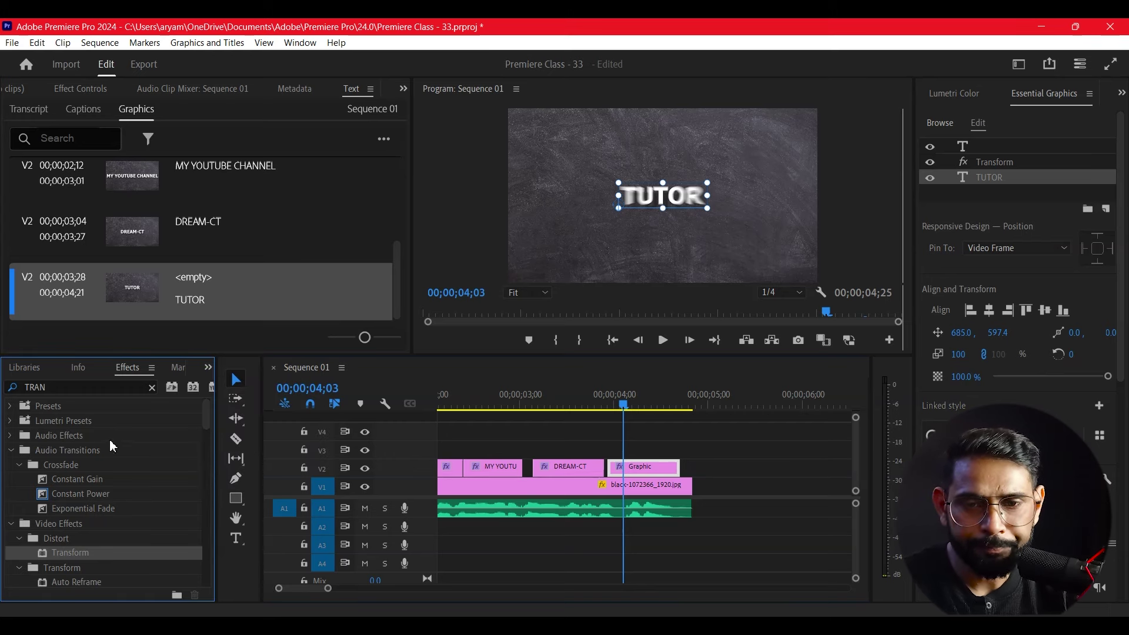
{"action": "left_click", "coordinate": [152, 388]}
{"action": "left_click", "coordinate": [10, 409]}
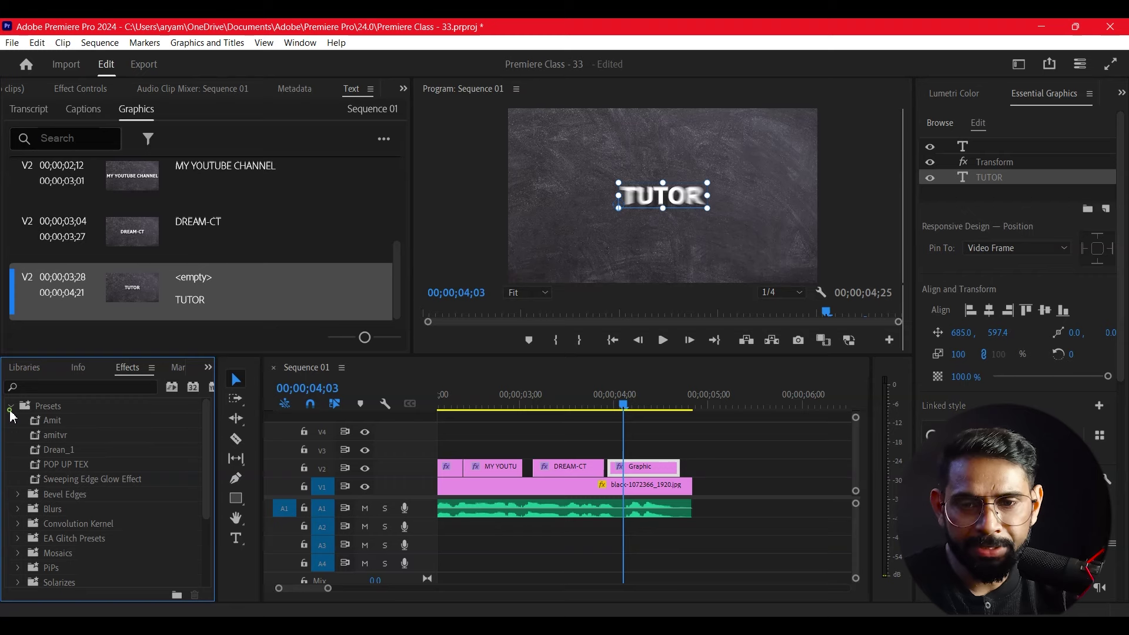
{"action": "left_click", "coordinate": [57, 464]}
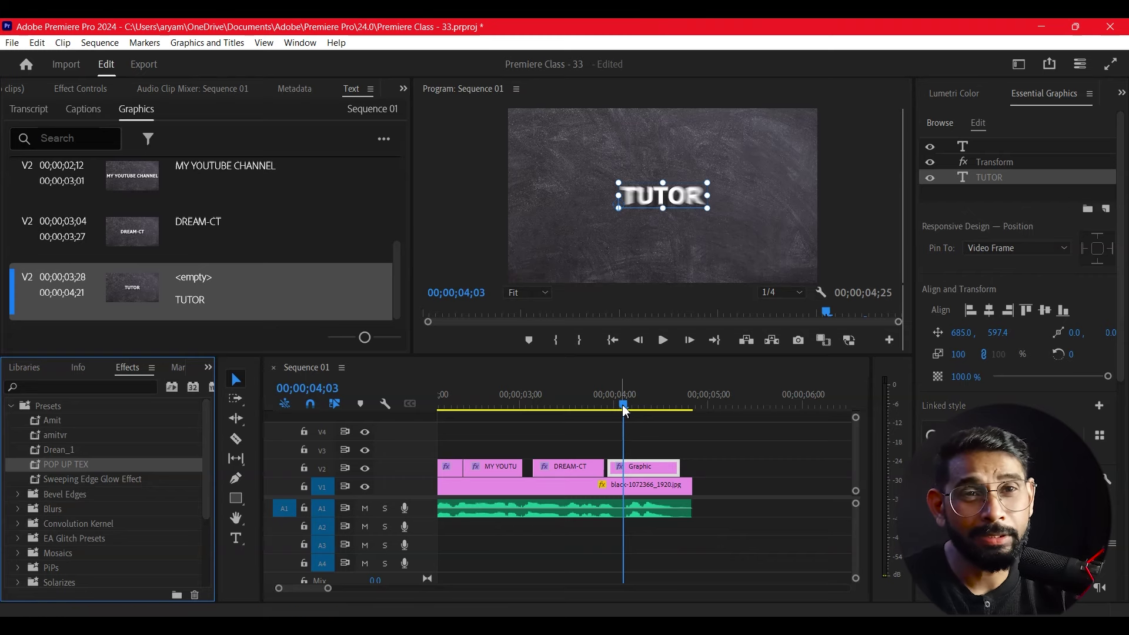
{"action": "left_click_drag", "start_coordinate": [623, 406], "coordinate": [435, 406]}
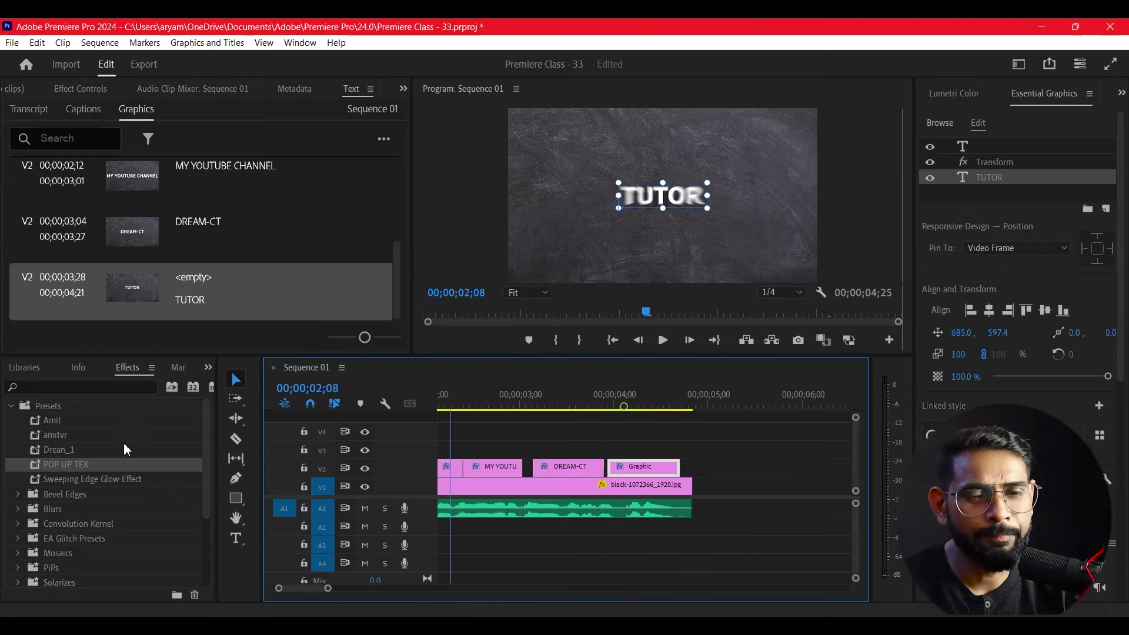